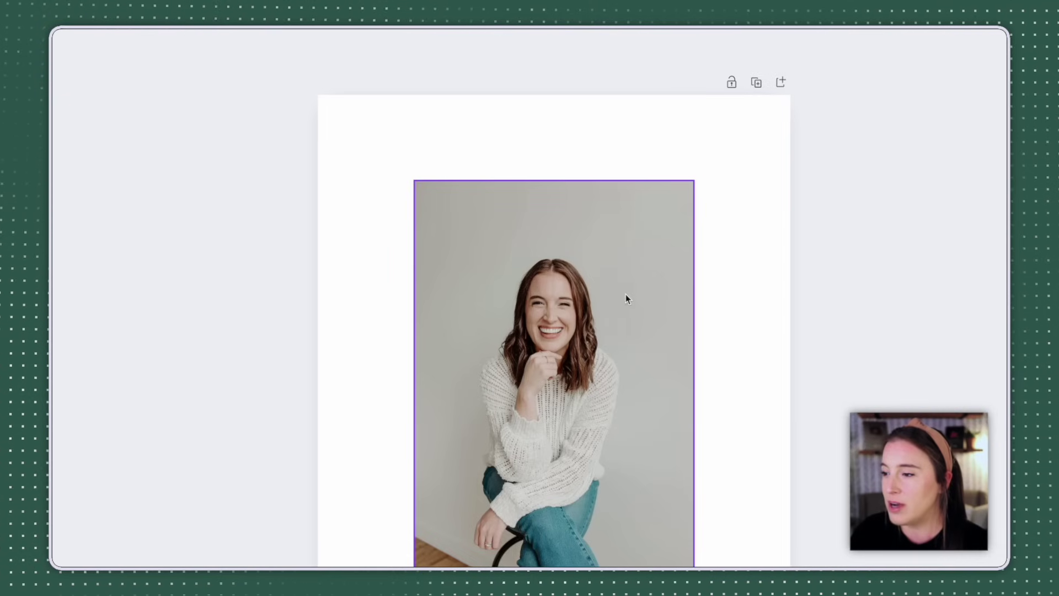
Open the Tracer app from the portrait photo's Edit options.
{"action": "left_click", "coordinate": [643, 283]}
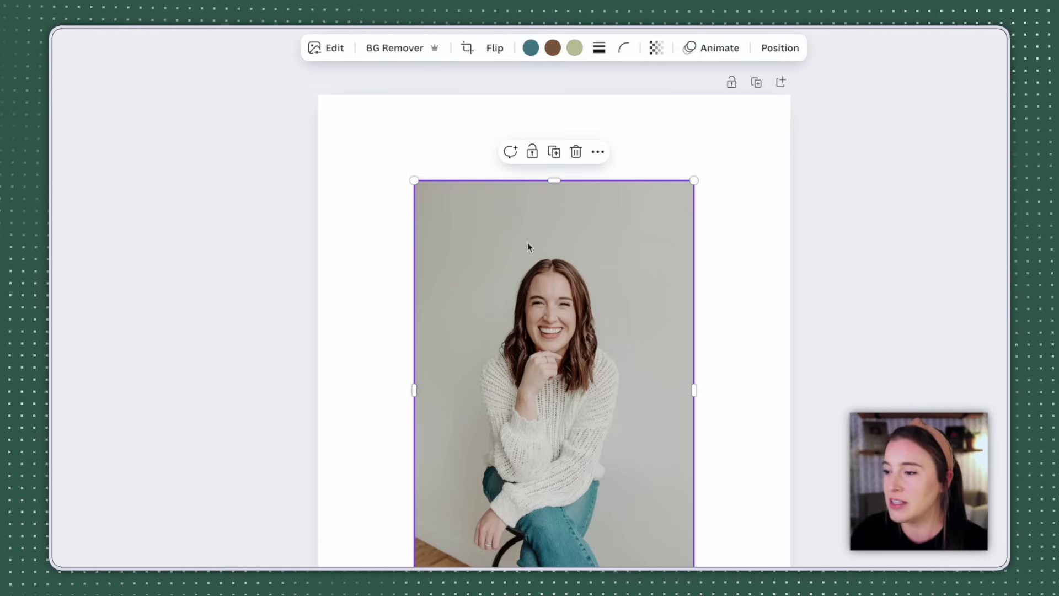
{"action": "left_click", "coordinate": [333, 48]}
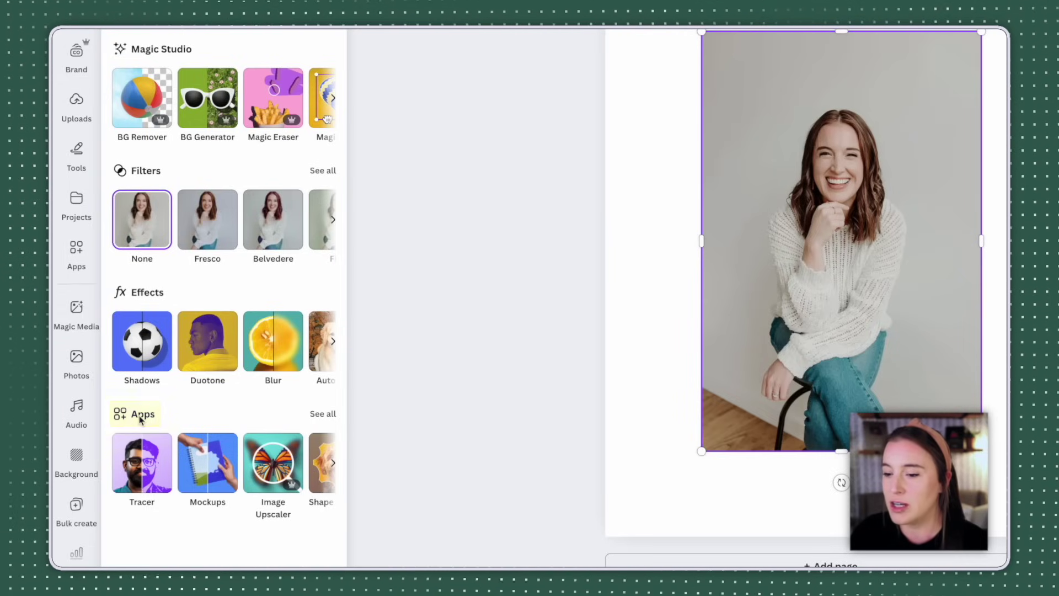
{"action": "left_click", "coordinate": [131, 501]}
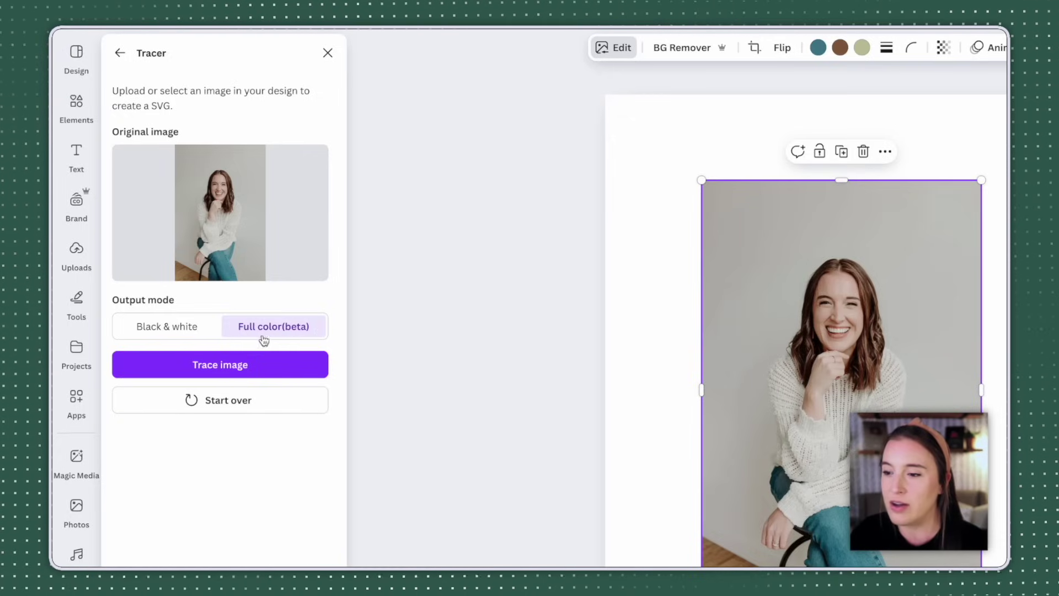
Trace the portrait in Black & white, set the threshold to 168, and add it to the design.
{"action": "left_click", "coordinate": [172, 325]}
{"action": "left_click", "coordinate": [238, 365]}
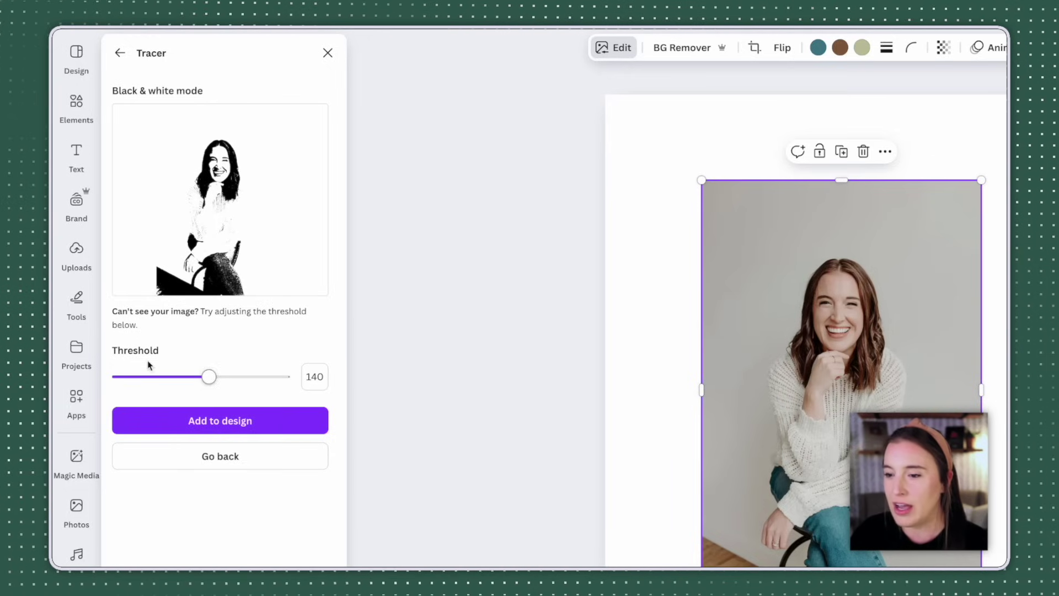
{"action": "left_click_drag", "start_coordinate": [209, 381], "coordinate": [254, 377]}
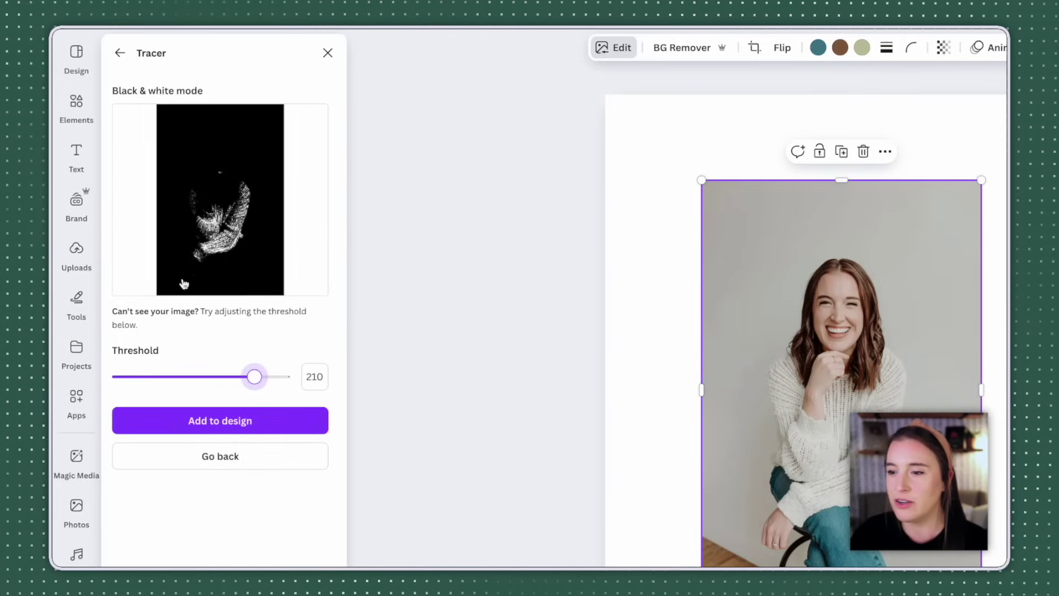
{"action": "left_click_drag", "start_coordinate": [255, 377], "coordinate": [154, 378]}
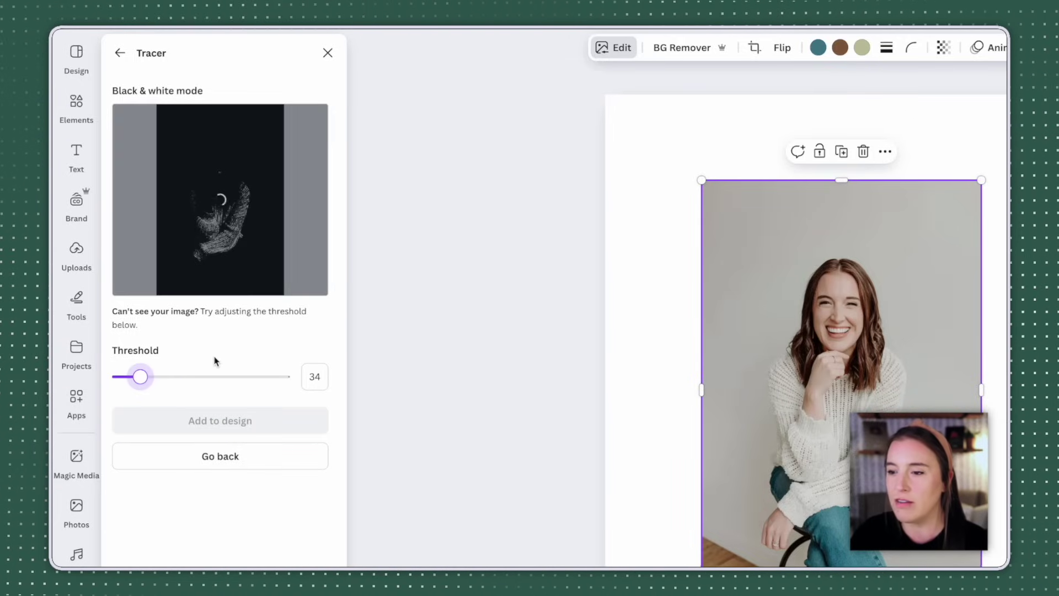
{"action": "left_click_drag", "start_coordinate": [141, 380], "coordinate": [202, 379]}
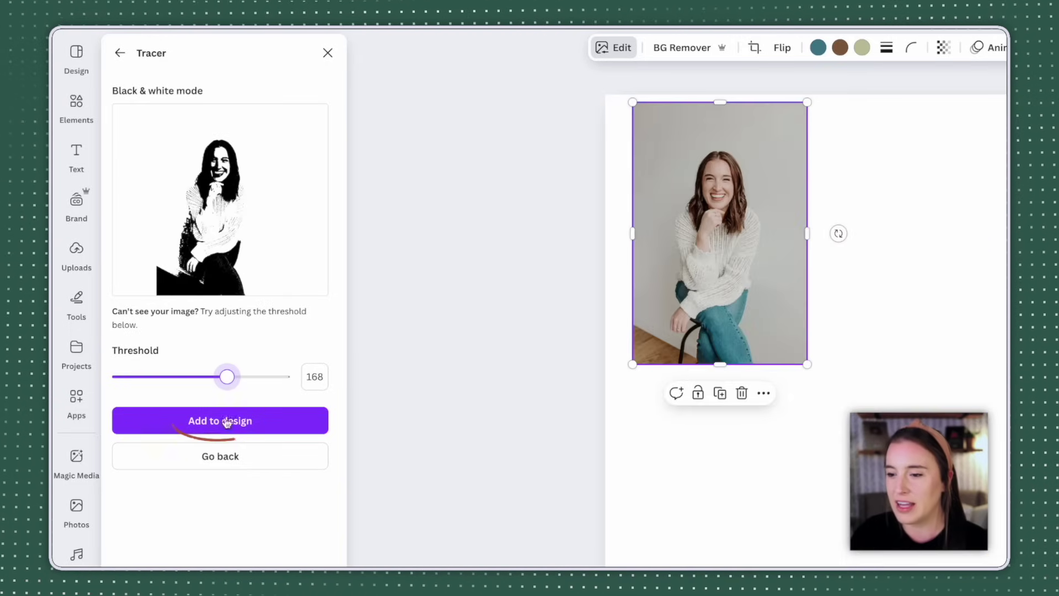
{"action": "left_click", "coordinate": [235, 426]}
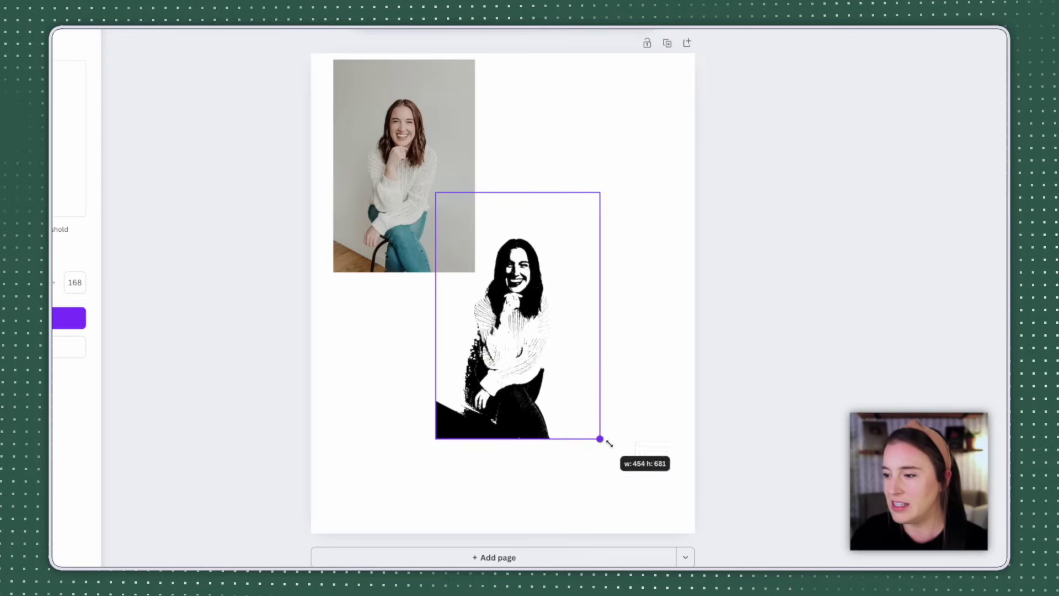
Enlarge and reposition the traced portrait on the page, then reselect it.
{"action": "mouse_move", "coordinate": [603, 440]}
{"action": "left_mouse_down"}
{"action": "mouse_move", "coordinate": [685, 515]}
{"action": "mouse_move", "coordinate": [602, 423]}
{"action": "mouse_move", "coordinate": [629, 443]}
{"action": "left_mouse_up"}
{"action": "left_click", "coordinate": [586, 353]}
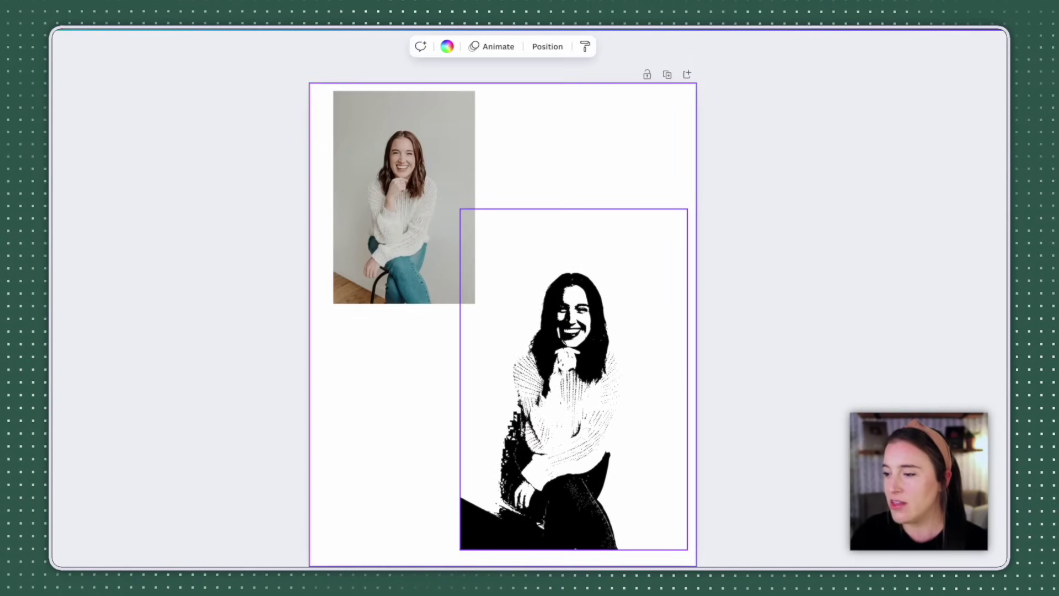
{"action": "left_click", "coordinate": [576, 354]}
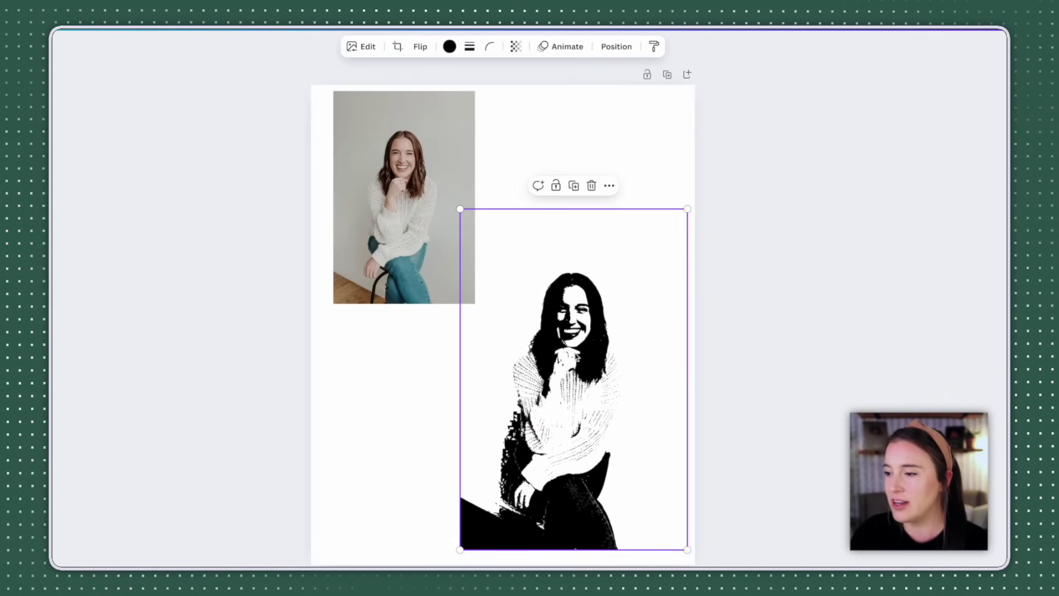
Recolour the traced portrait from black with brand palette swatches: rust, terracotta, mint green.
{"action": "left_click", "coordinate": [450, 48]}
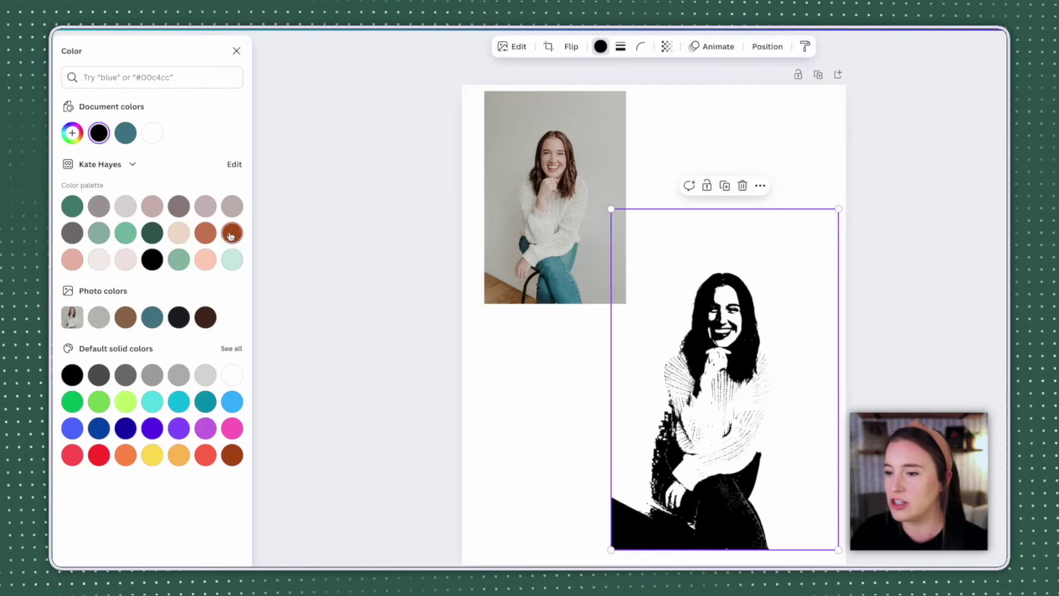
{"action": "left_click", "coordinate": [230, 234]}
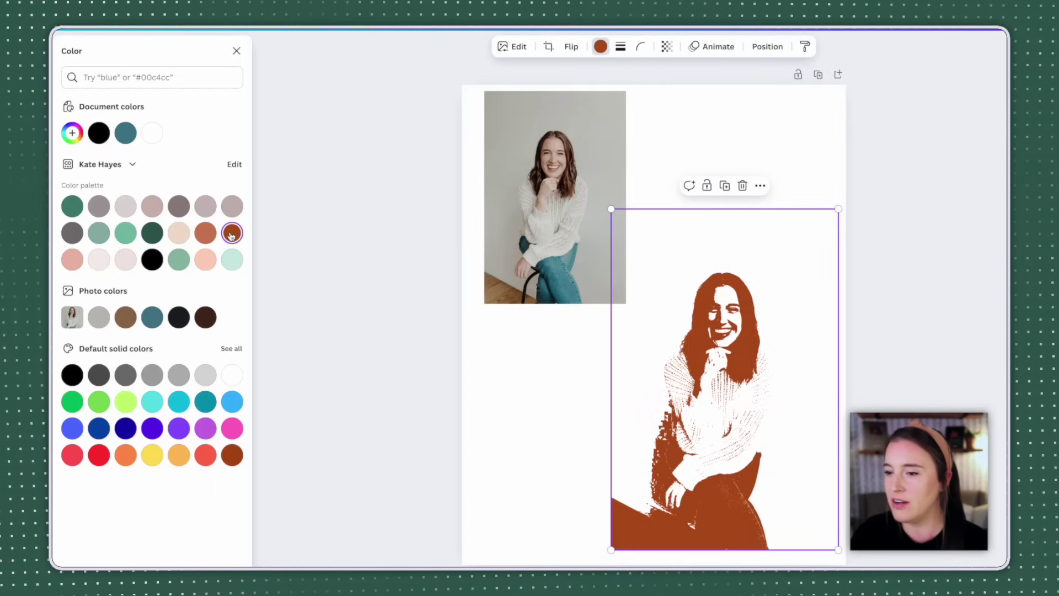
{"action": "left_click", "coordinate": [206, 236]}
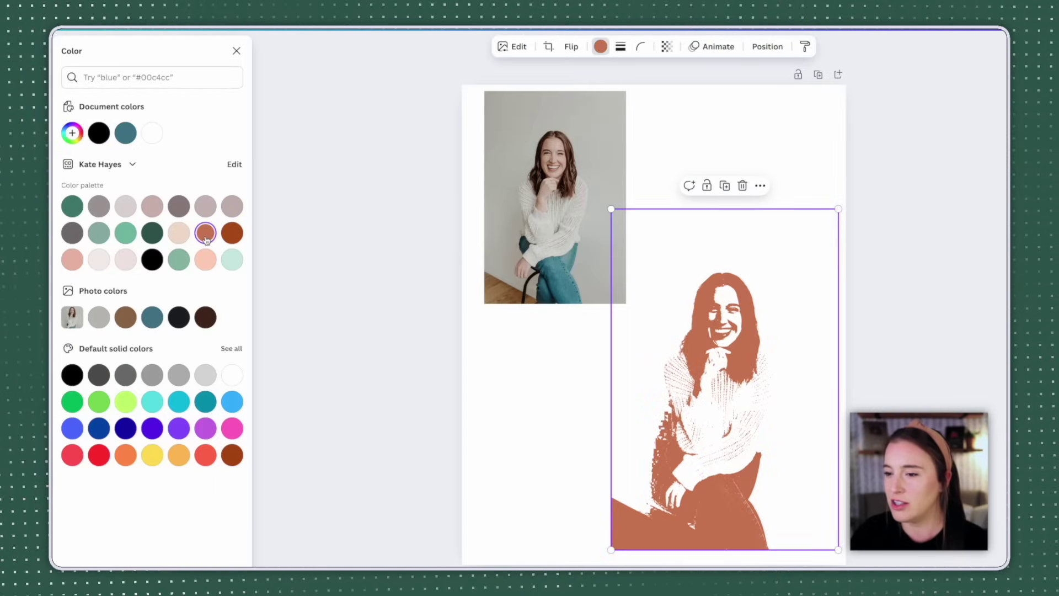
{"action": "left_click", "coordinate": [129, 241]}
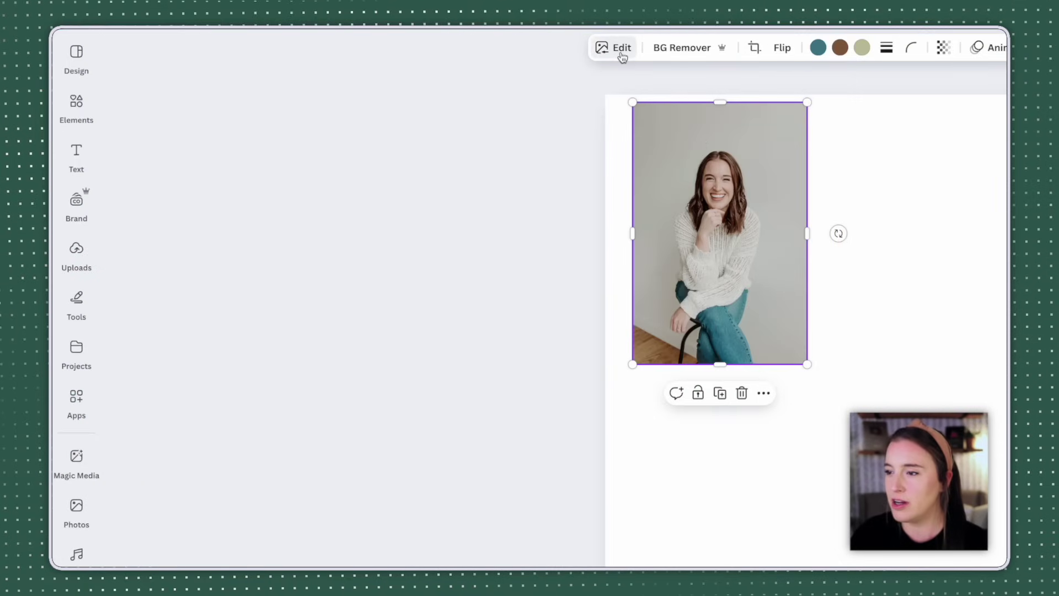
Trace the photo again using Full color (beta) output.
{"action": "left_click", "coordinate": [621, 50]}
{"action": "left_click", "coordinate": [308, 334]}
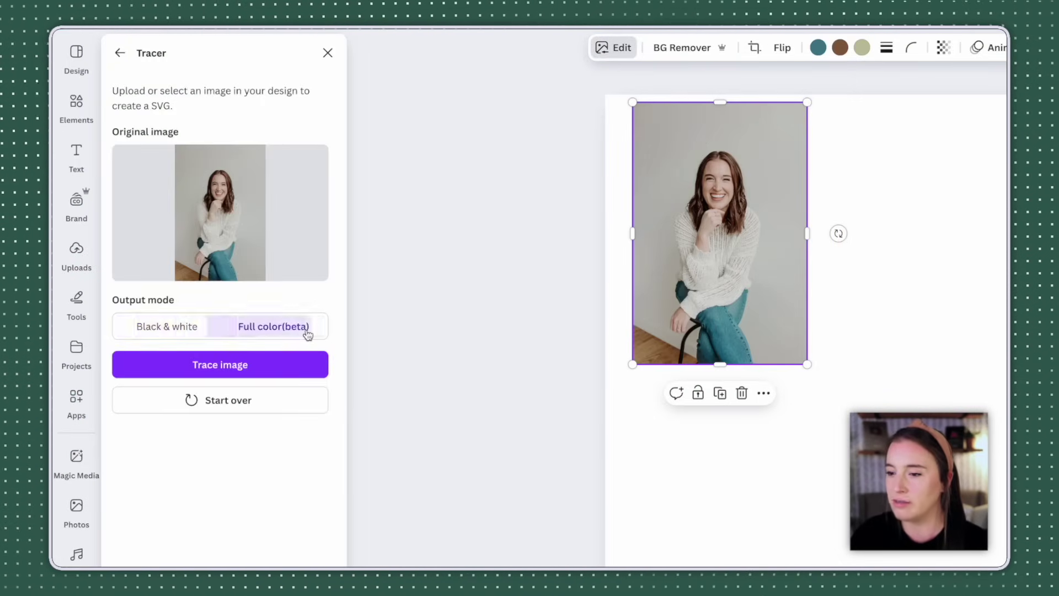
{"action": "left_click", "coordinate": [276, 364]}
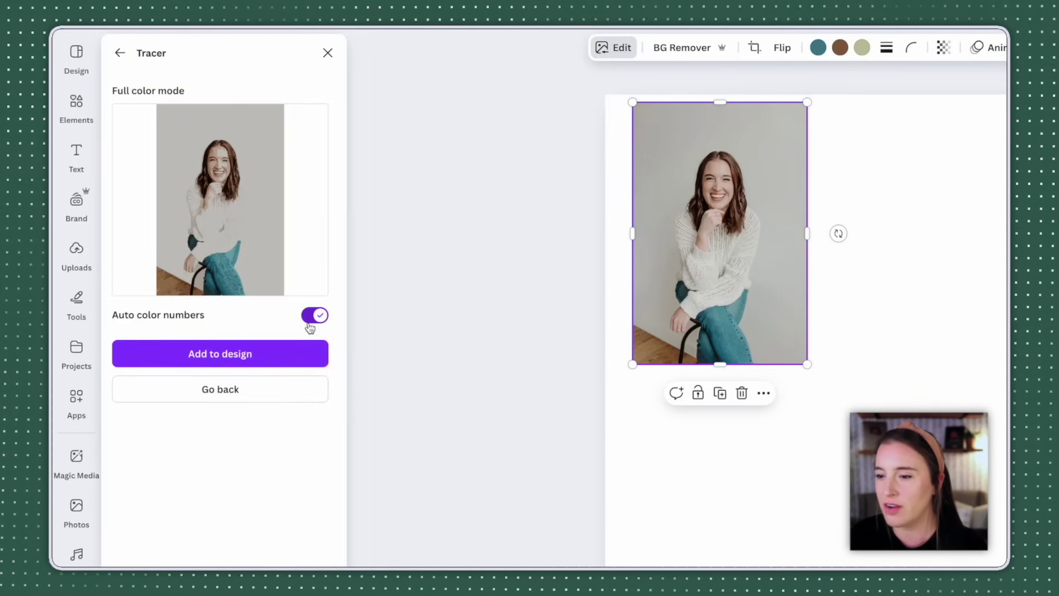
Turn off auto colour count, reduce the trace to 14 colours, add it and move it up-right.
{"action": "left_click", "coordinate": [312, 320]}
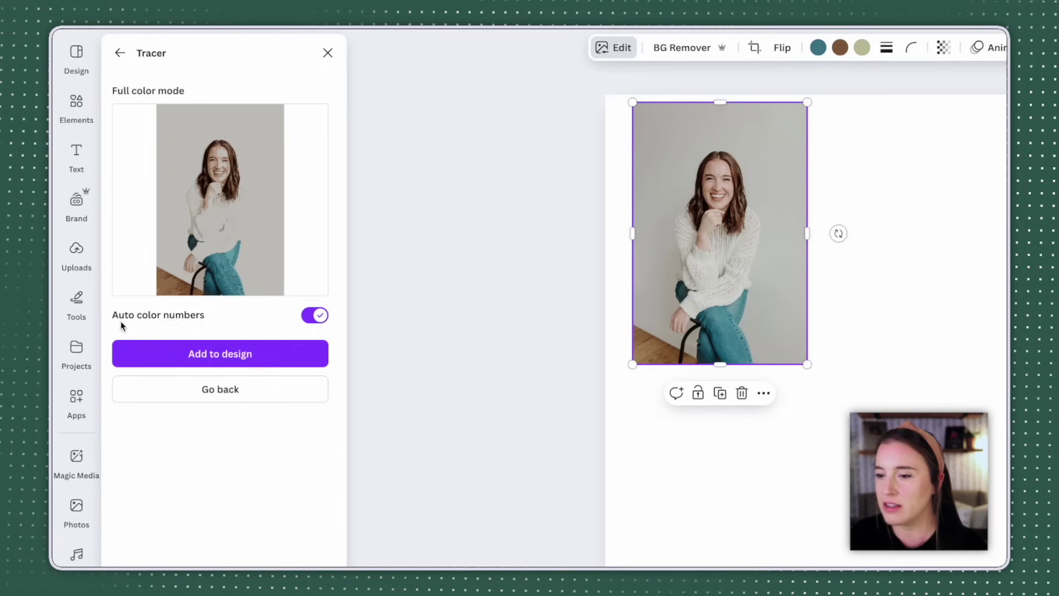
{"action": "left_click", "coordinate": [305, 316]}
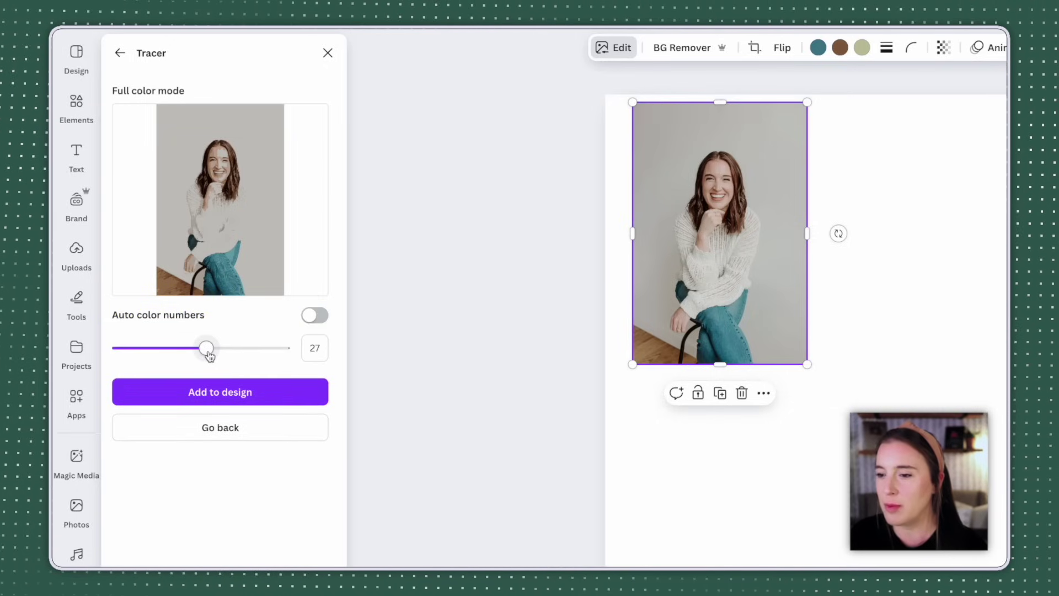
{"action": "left_click_drag", "start_coordinate": [207, 353], "coordinate": [171, 354]}
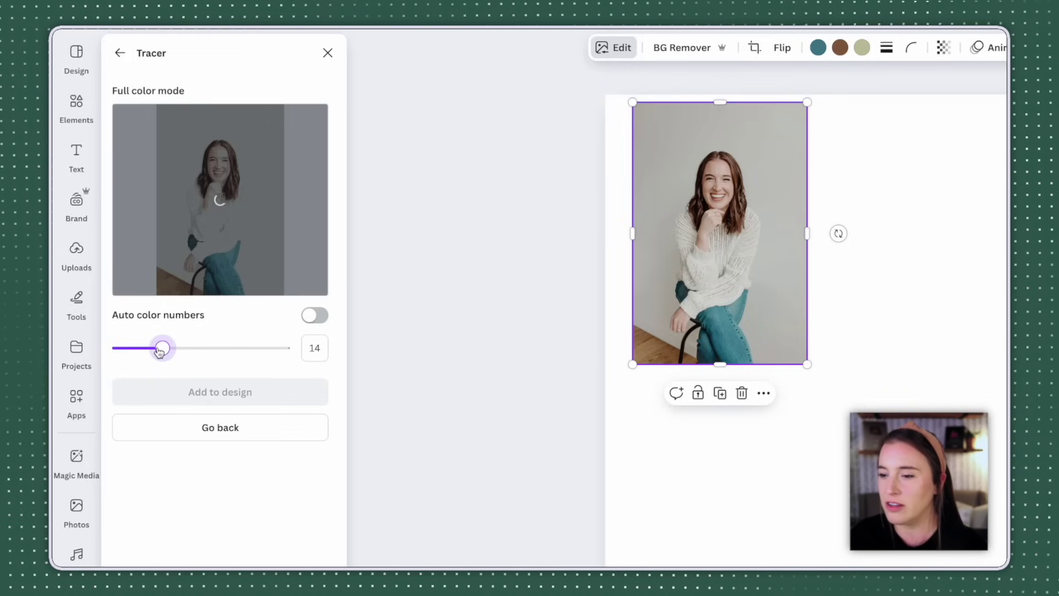
{"action": "left_click_drag", "start_coordinate": [160, 352], "coordinate": [160, 351]}
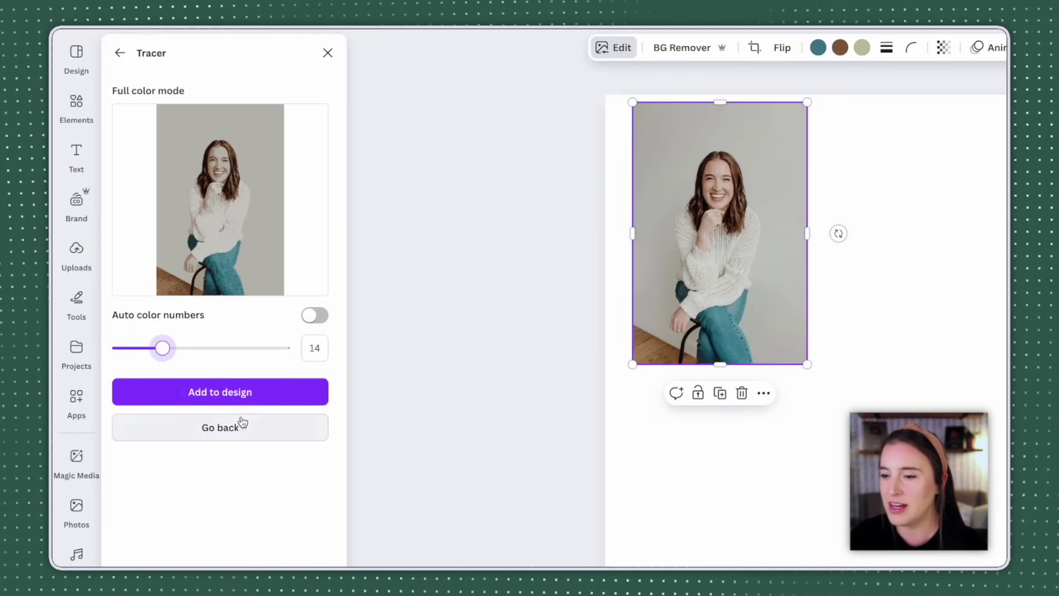
{"action": "left_click", "coordinate": [208, 393]}
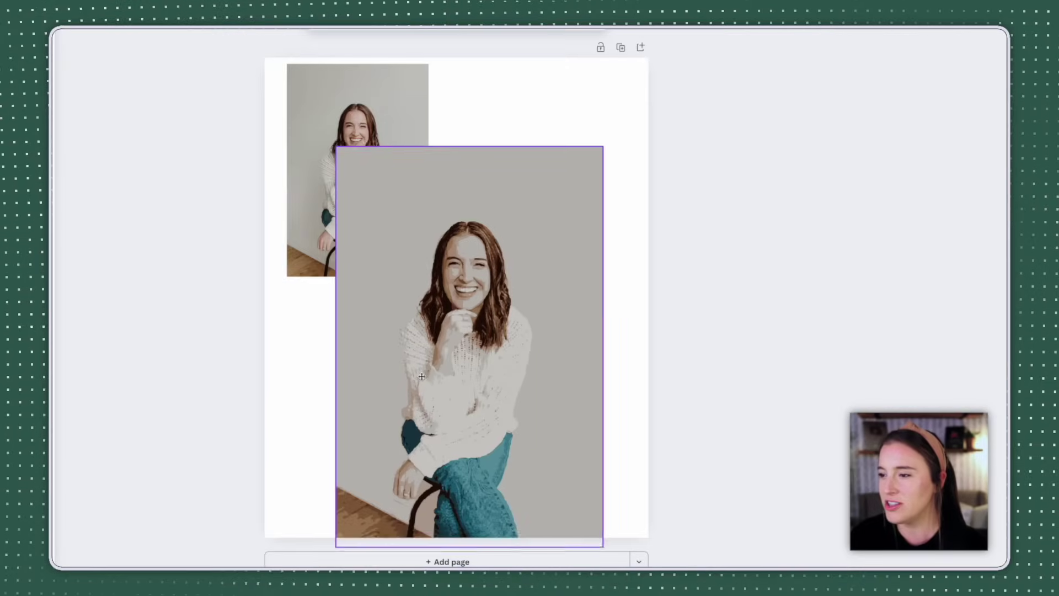
{"action": "left_click_drag", "start_coordinate": [421, 376], "coordinate": [438, 338]}
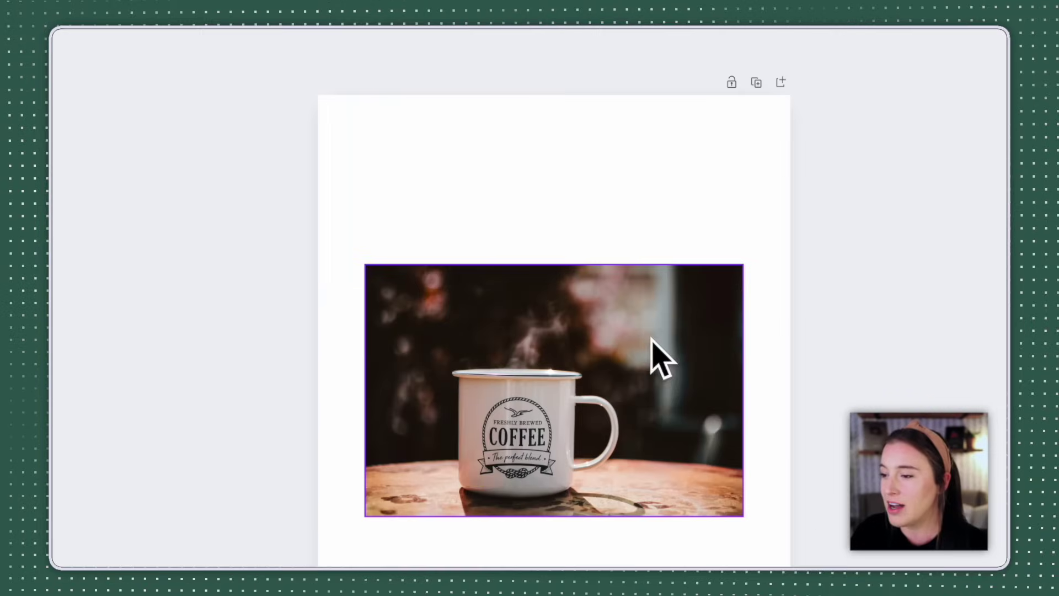
Select the coffee mug photo and open Magic Studio's BG Generator, ready for a prompt.
{"action": "left_click", "coordinate": [601, 272]}
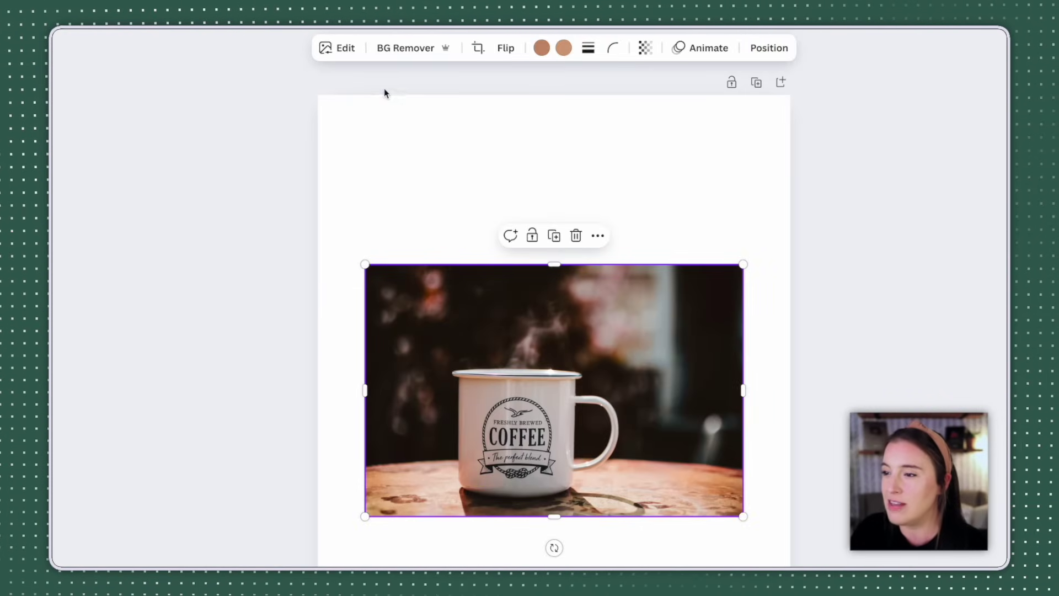
{"action": "left_click", "coordinate": [345, 51]}
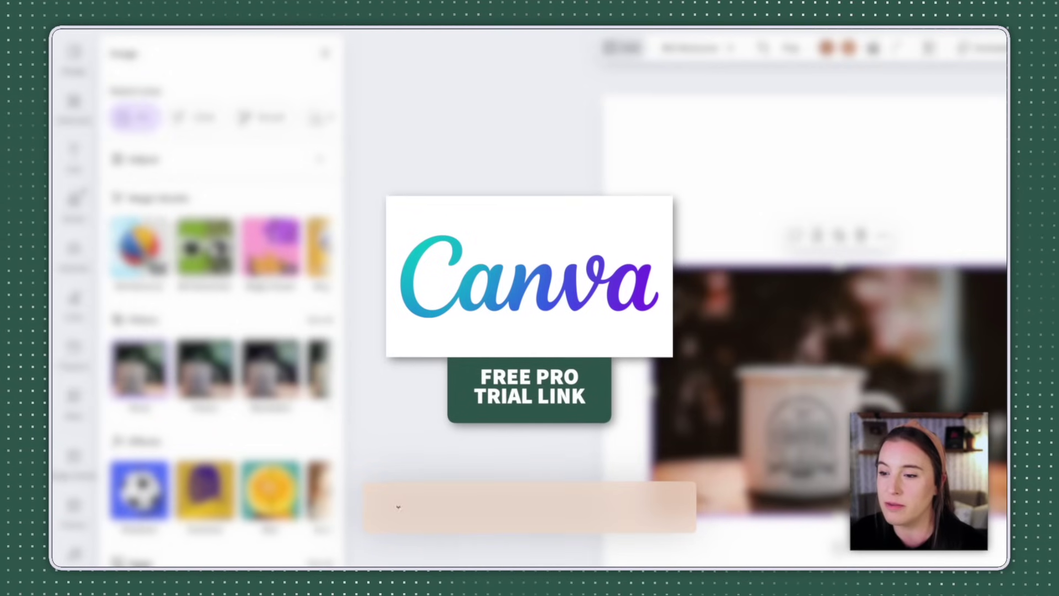
{"action": "left_click", "coordinate": [210, 255]}
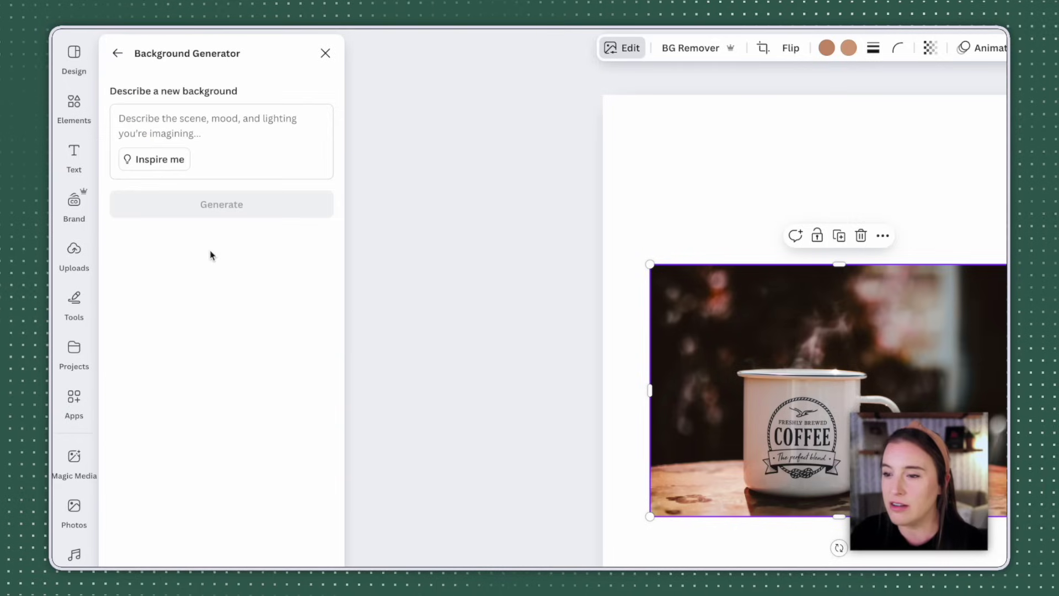
{"action": "left_click", "coordinate": [196, 120]}
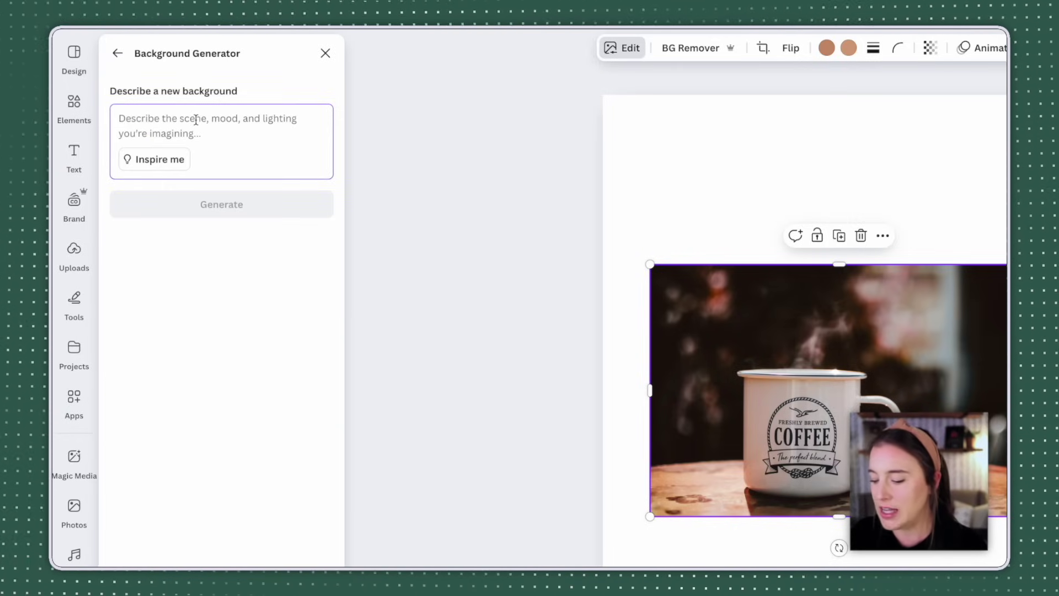
Generate backgrounds from 'Sitting on a tree stump with a field of wildflowers in the background' and keep the red-tree field.
{"action": "type", "text": "Sitting on a tree s"}
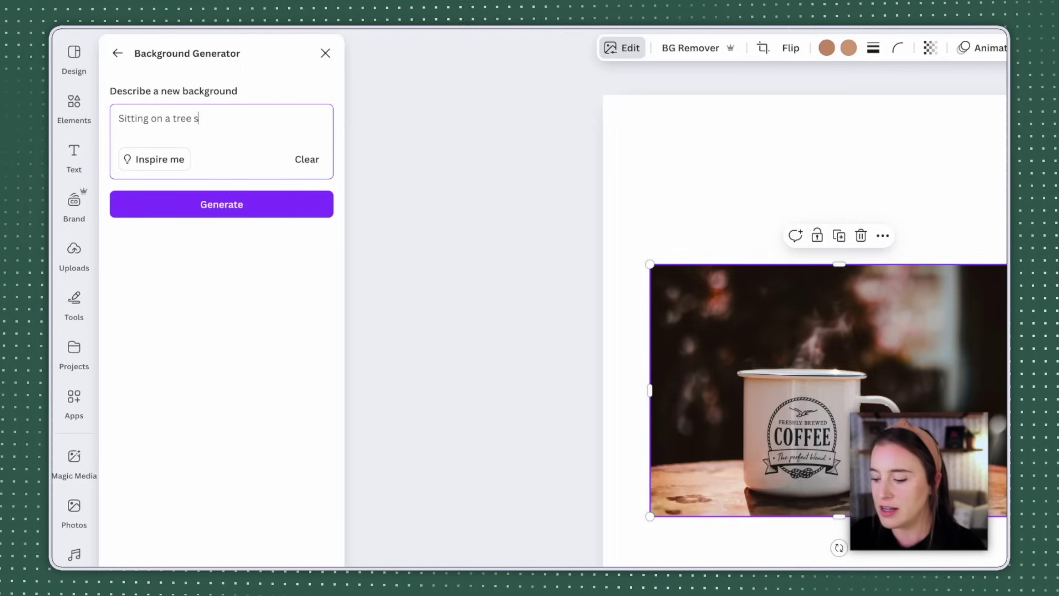
{"action": "type", "text": "tump with a field of wildflowers in the"}
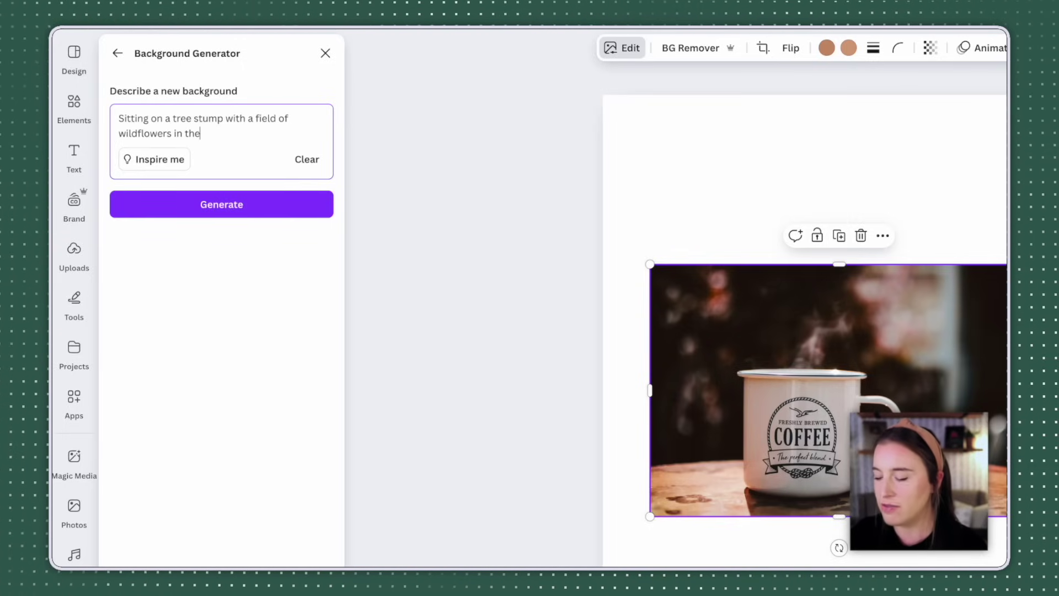
{"action": "type", "text": " background"}
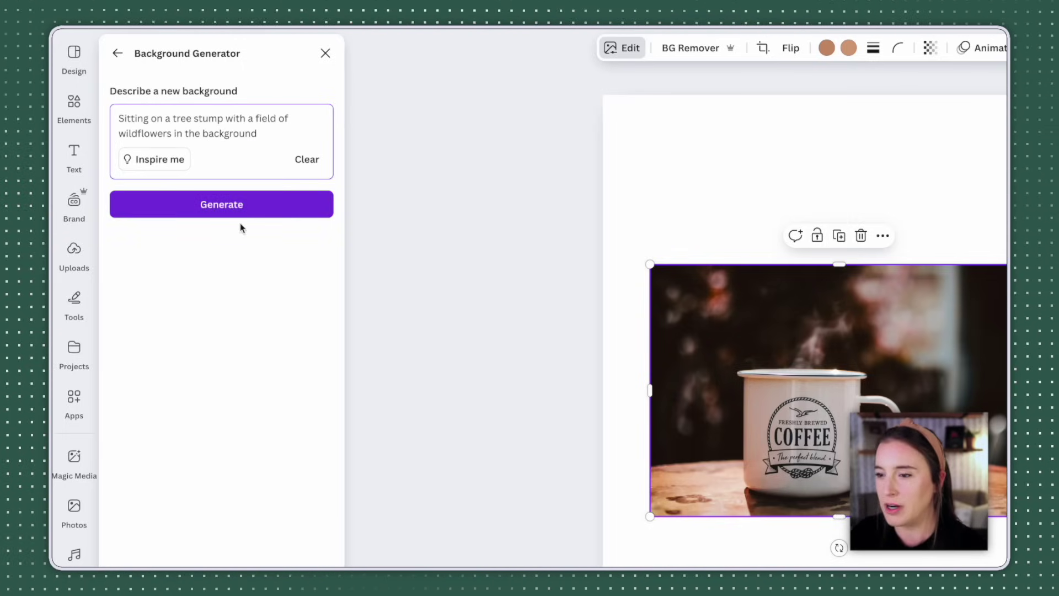
{"action": "left_click", "coordinate": [244, 208]}
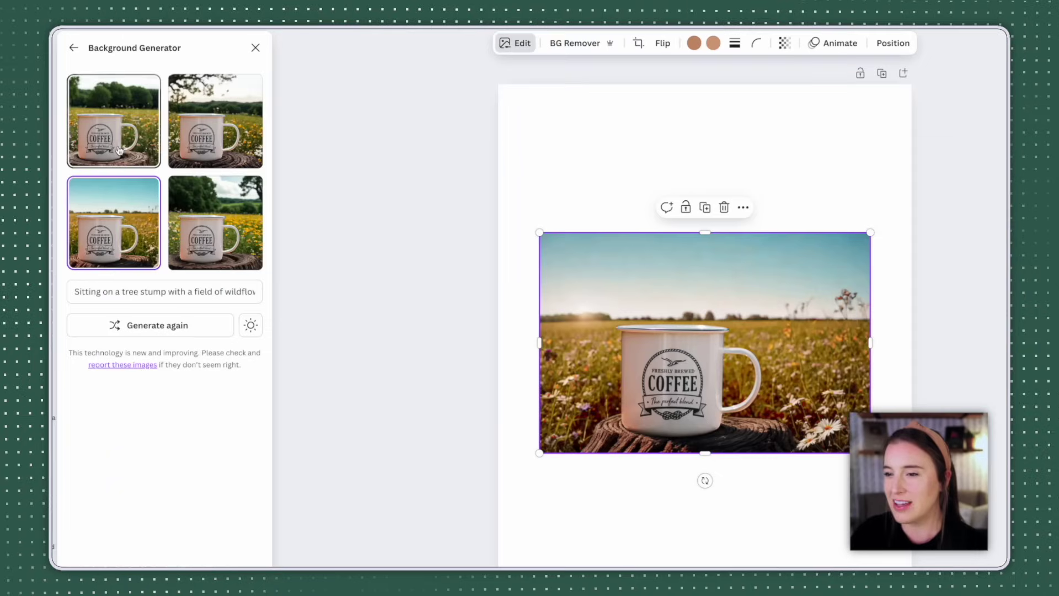
{"action": "left_click", "coordinate": [219, 144]}
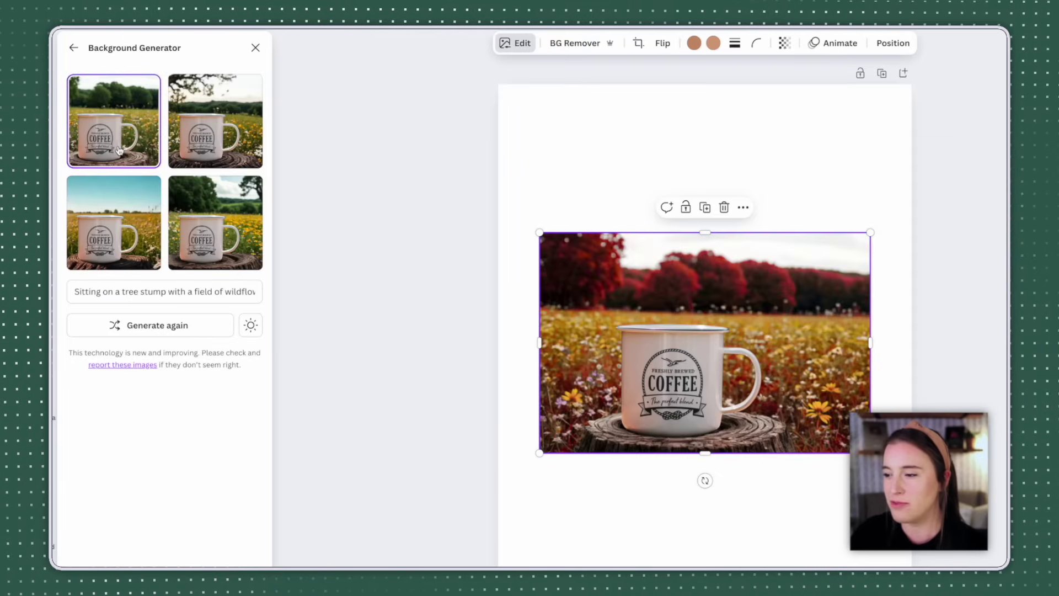
{"action": "left_click", "coordinate": [228, 247]}
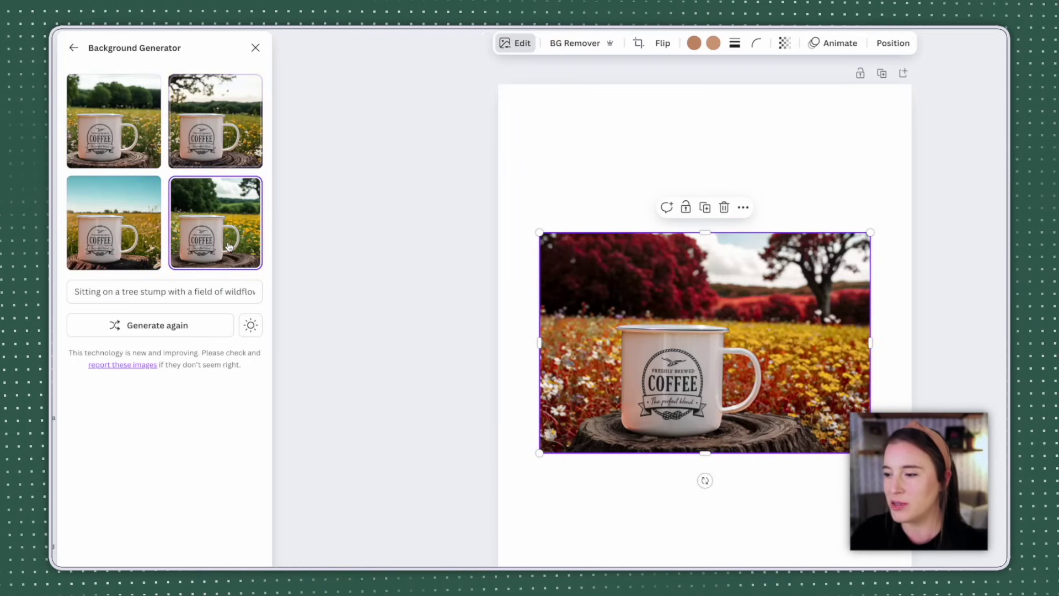
{"action": "left_click", "coordinate": [155, 254]}
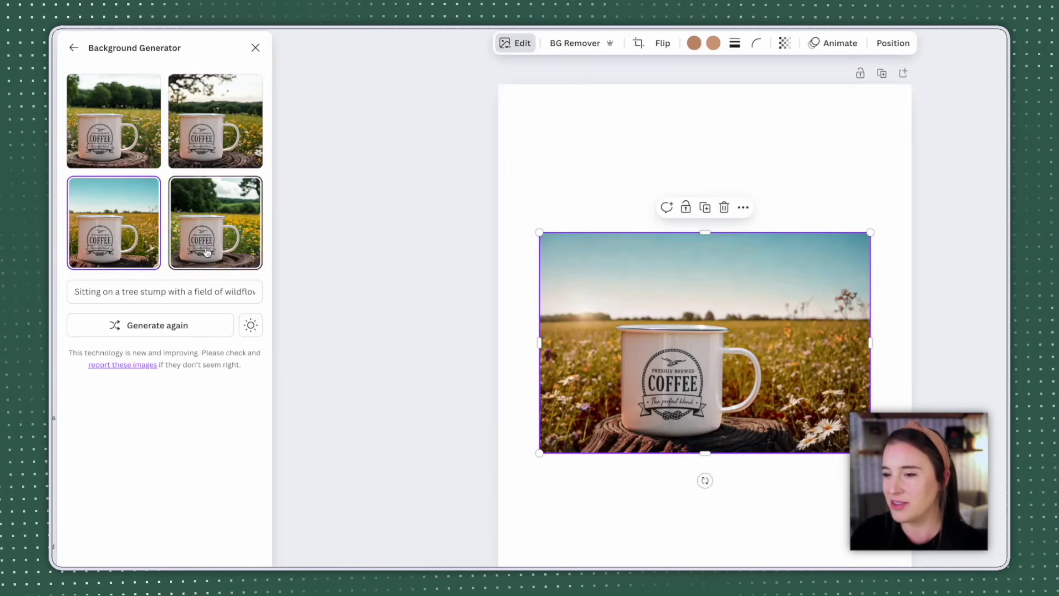
{"action": "left_click", "coordinate": [203, 148]}
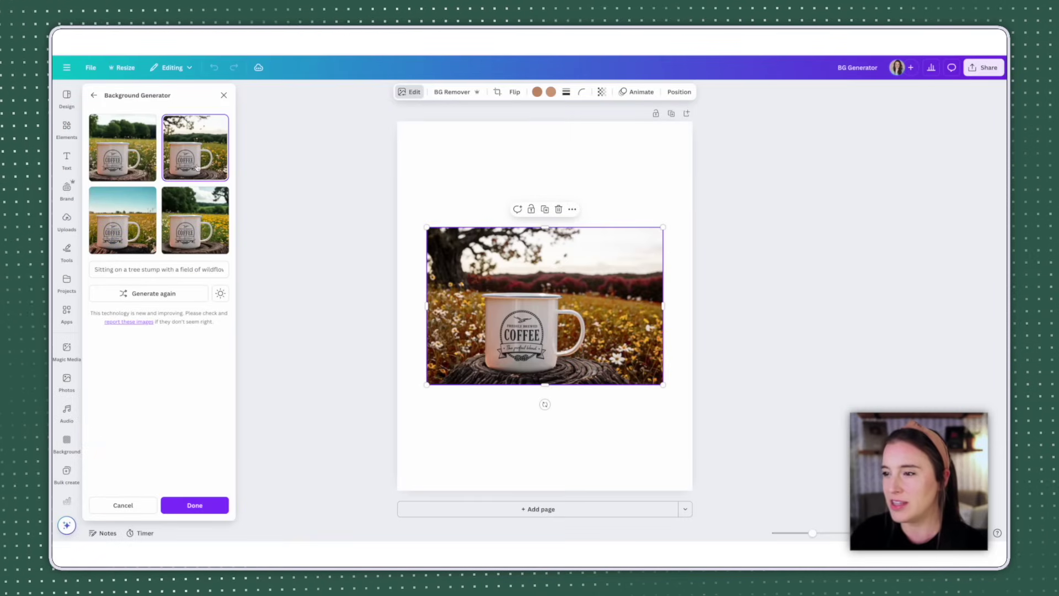
{"action": "left_click", "coordinate": [205, 505]}
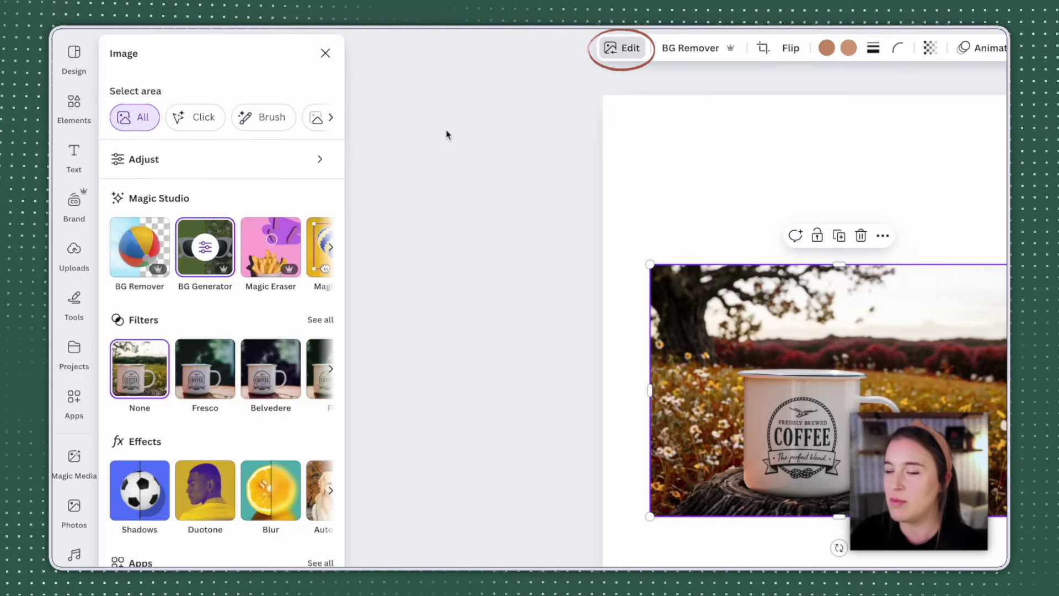
Open Adjust for the mug photo, browse its sliders, and reveal the Foreground and Background area chips.
{"action": "left_click", "coordinate": [164, 163]}
{"action": "scroll", "coordinate": [234, 198], "scroll_direction": "down", "scroll_amount": 2}
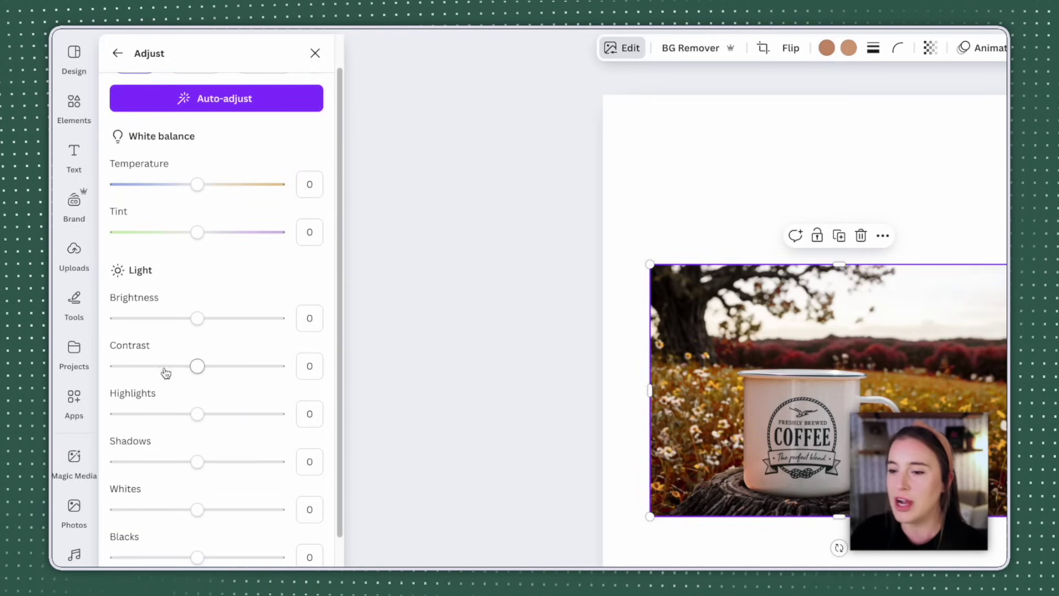
{"action": "scroll", "coordinate": [241, 384], "scroll_direction": "up", "scroll_amount": 1}
{"action": "scroll", "coordinate": [240, 384], "scroll_direction": "down", "scroll_amount": 2}
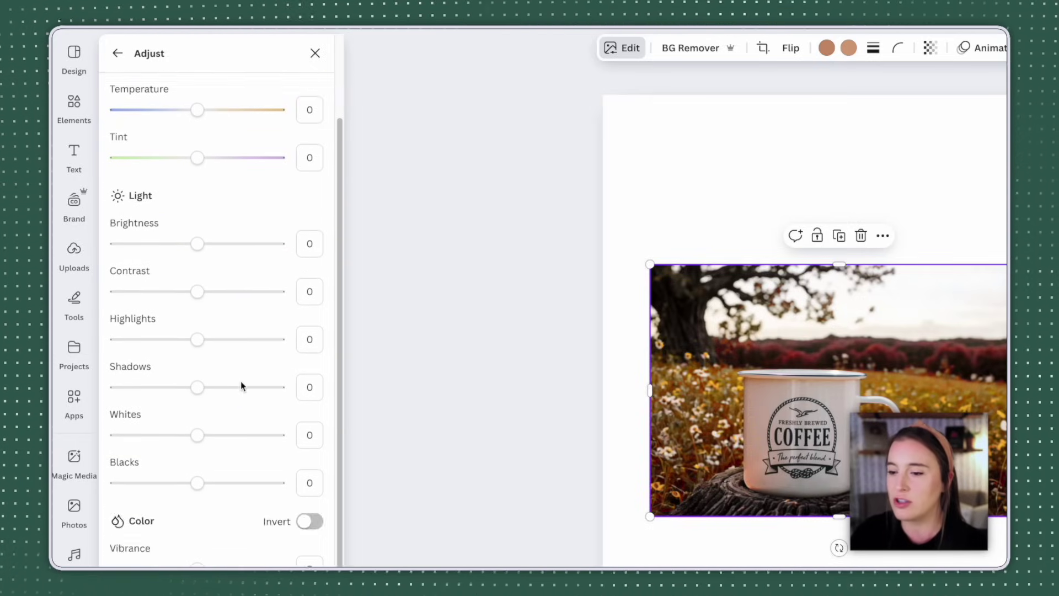
{"action": "scroll", "coordinate": [241, 385], "scroll_direction": "up", "scroll_amount": 3}
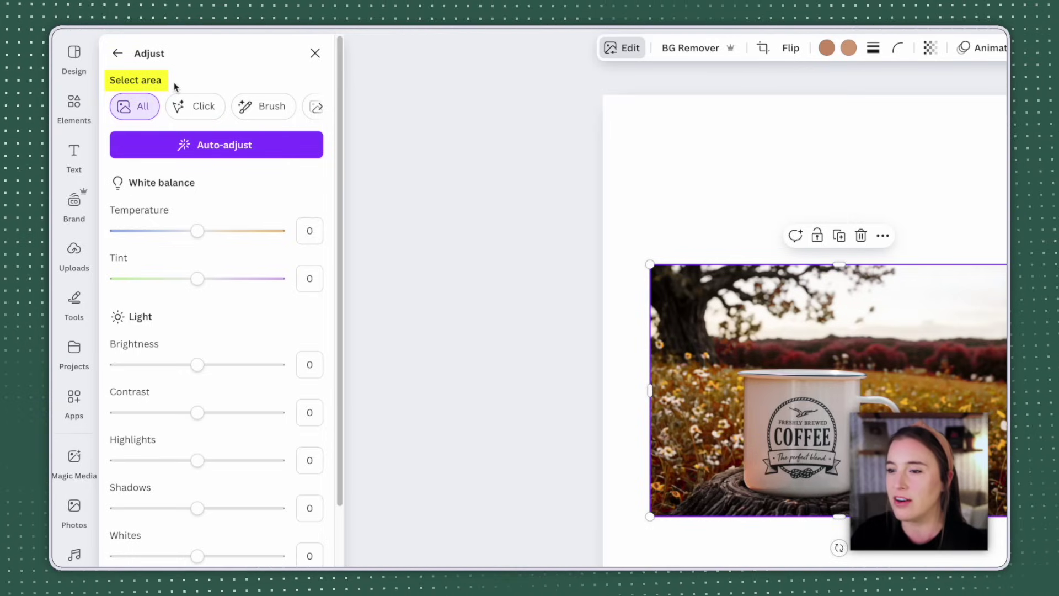
{"action": "left_click", "coordinate": [319, 106]}
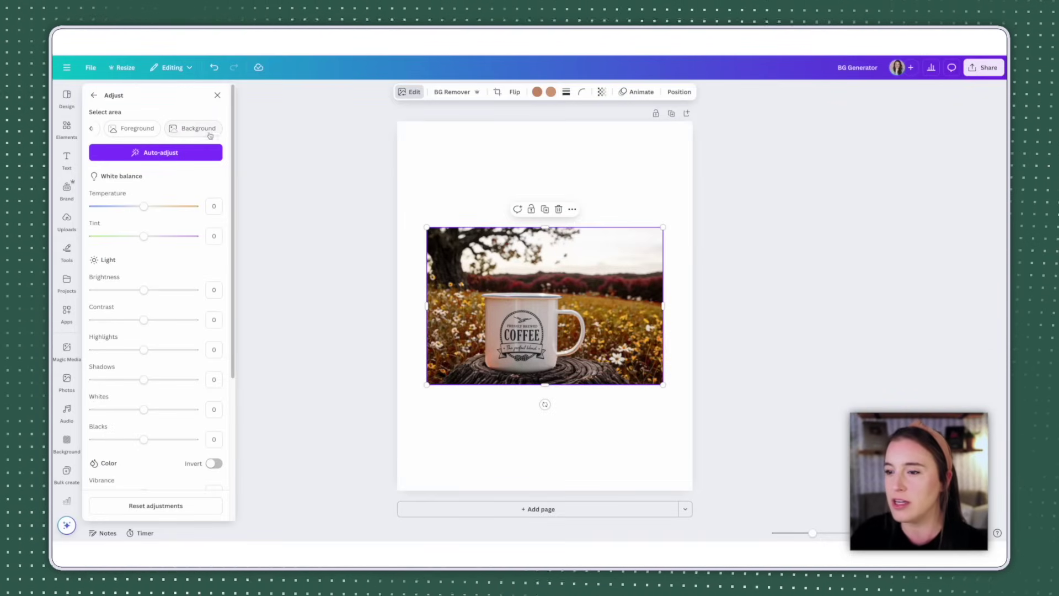
Limit adjustments to the Background and set sharpness -100, clarity -8 and vignette -73.
{"action": "left_click", "coordinate": [213, 131]}
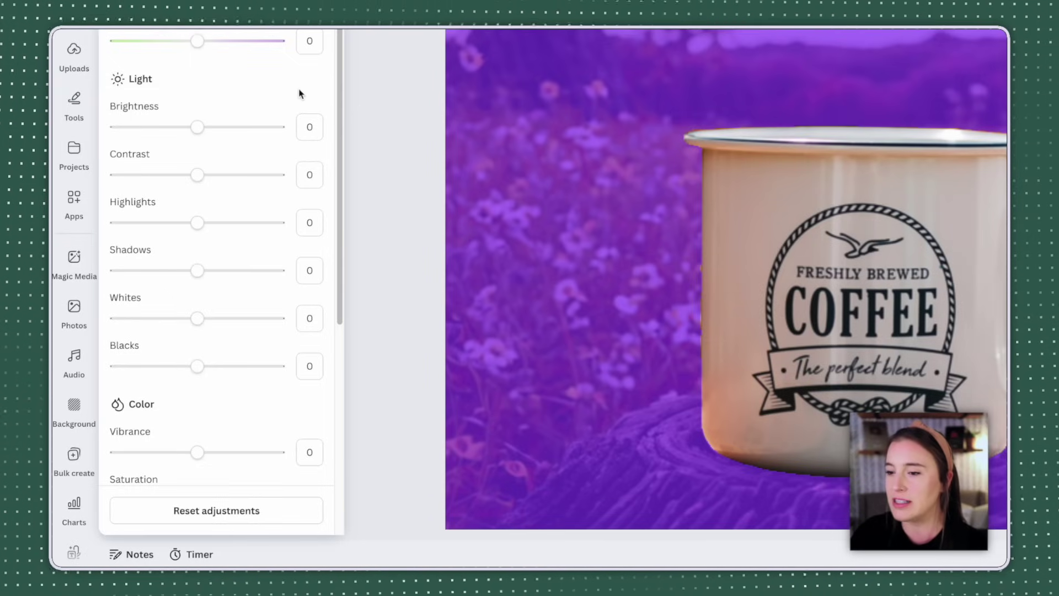
{"action": "scroll", "coordinate": [314, 91], "scroll_direction": "down", "scroll_amount": 5}
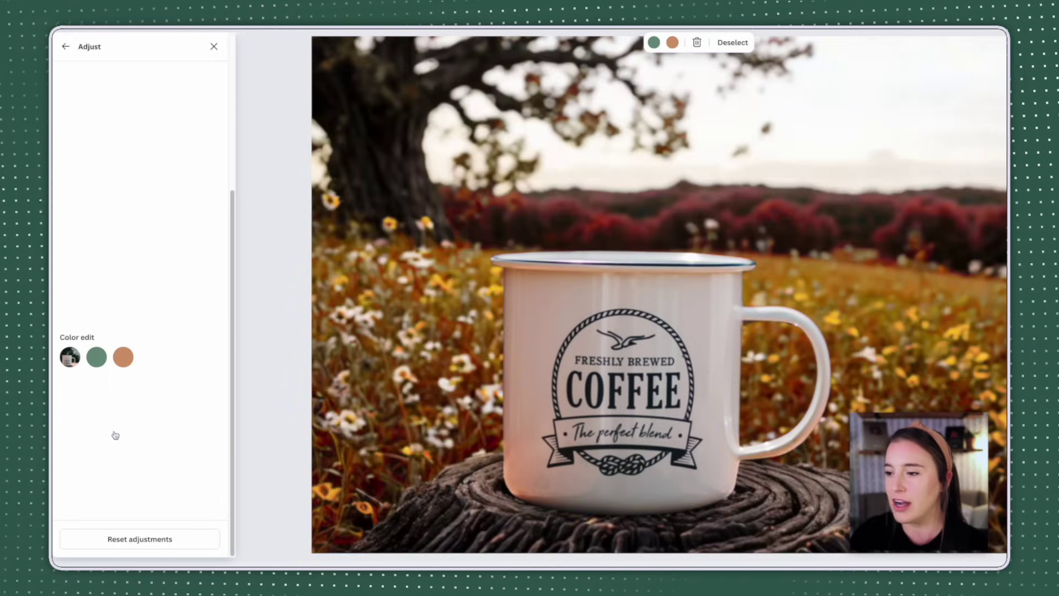
{"action": "left_click_drag", "start_coordinate": [198, 364], "coordinate": [163, 371]}
{"action": "left_click_drag", "start_coordinate": [100, 433], "coordinate": [64, 430]}
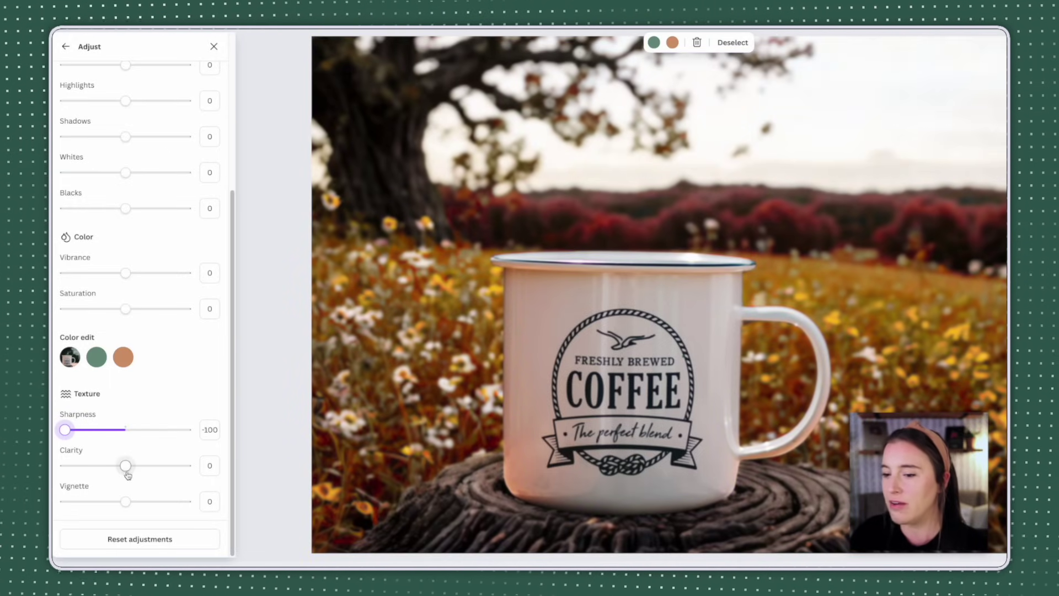
{"action": "mouse_move", "coordinate": [127, 467]}
{"action": "left_mouse_down"}
{"action": "mouse_move", "coordinate": [66, 466]}
{"action": "mouse_move", "coordinate": [120, 466]}
{"action": "left_mouse_up"}
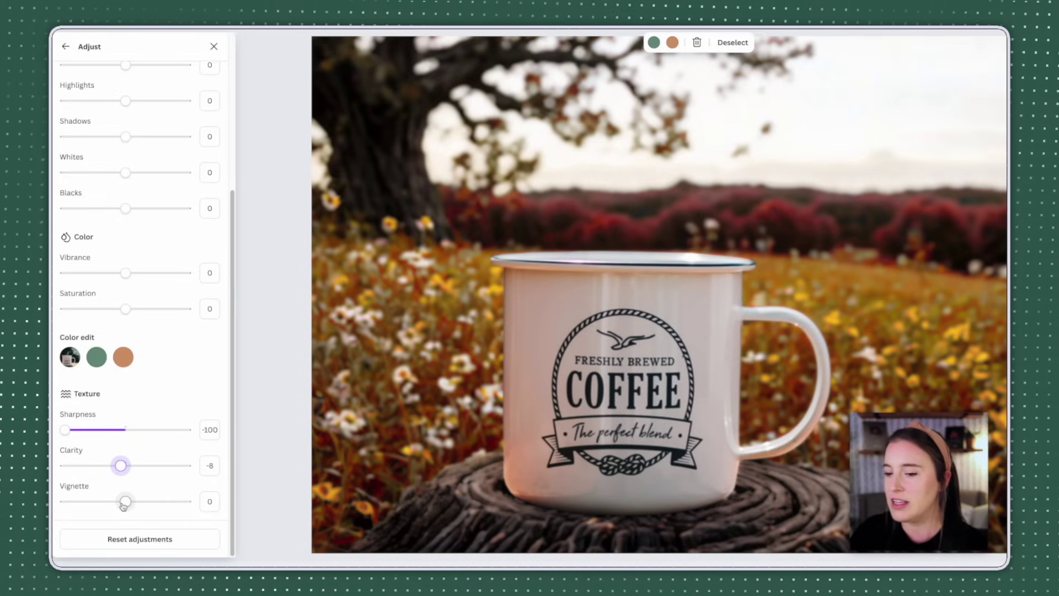
{"action": "left_click_drag", "start_coordinate": [126, 503], "coordinate": [187, 502]}
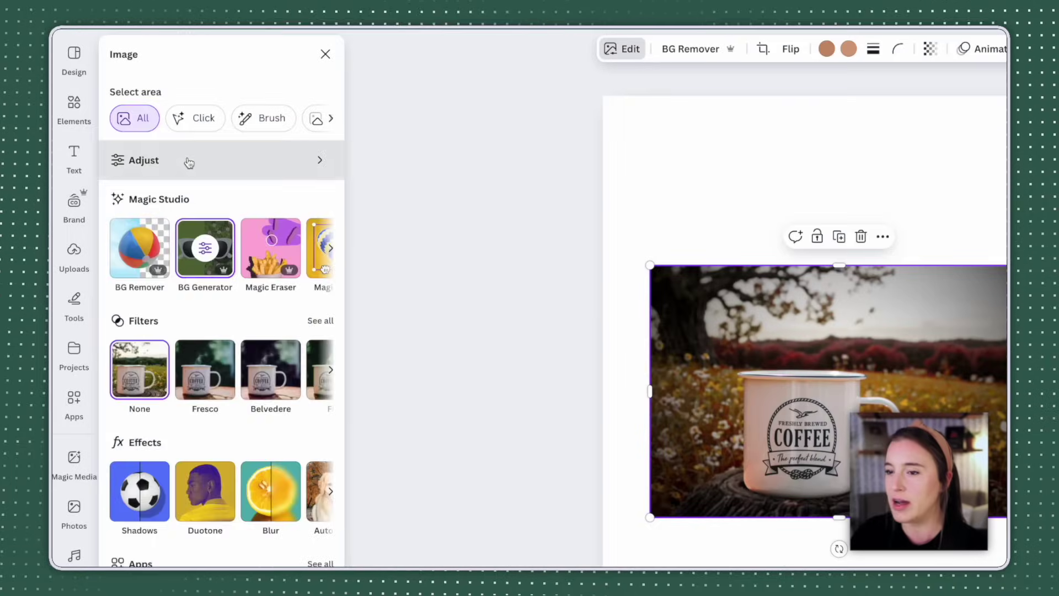
{"action": "left_click", "coordinate": [188, 163]}
Limit adjustments to the Foreground and cool the mug's temperature to -83, leaving brightness unchanged.
{"action": "scroll", "coordinate": [248, 115], "scroll_direction": "right", "scroll_amount": 3}
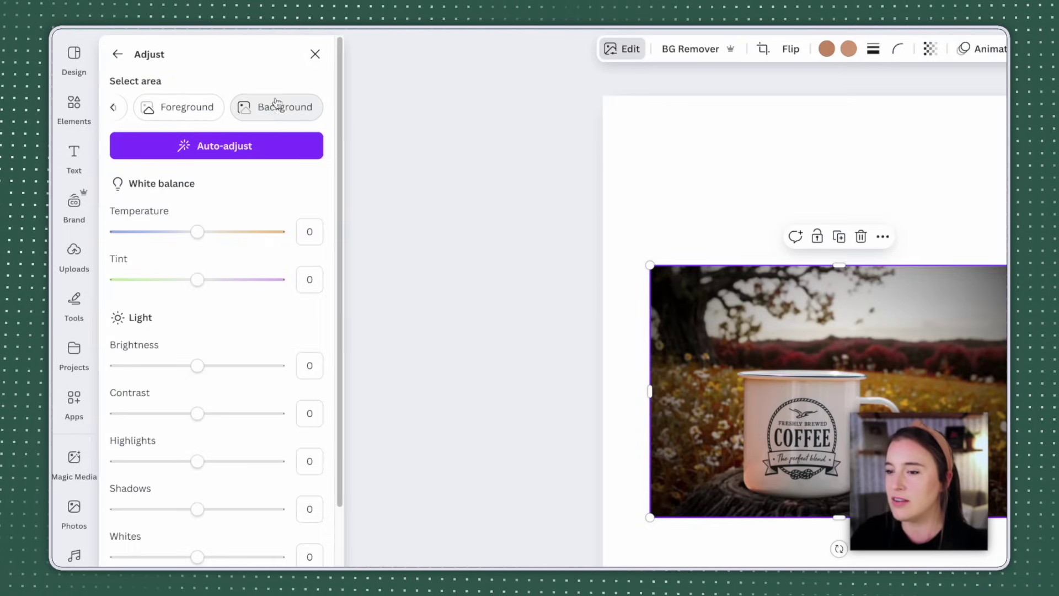
{"action": "left_click", "coordinate": [182, 109]}
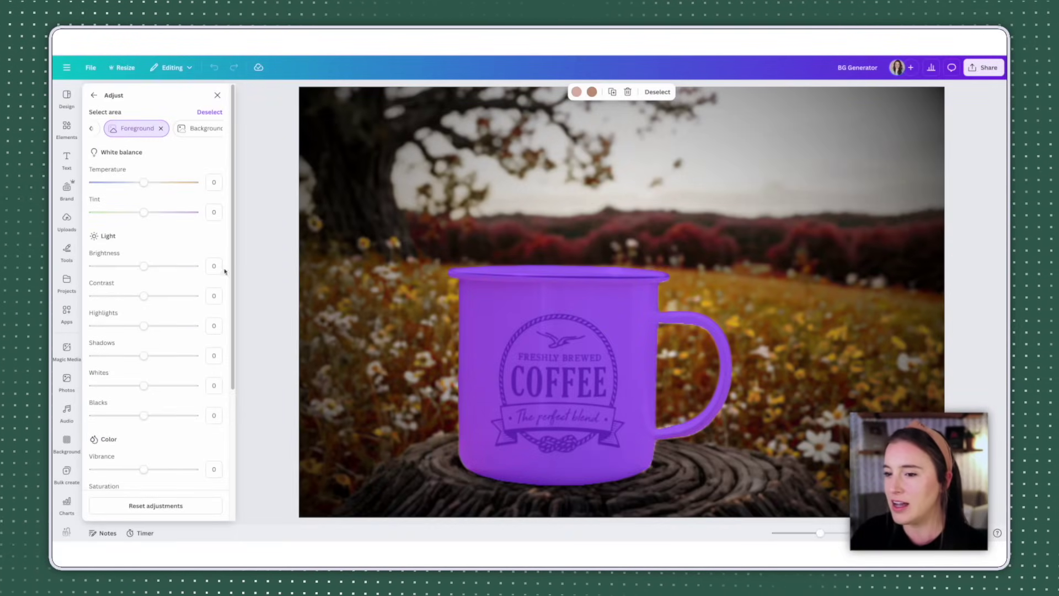
{"action": "mouse_move", "coordinate": [144, 183]}
{"action": "left_mouse_down"}
{"action": "mouse_move", "coordinate": [108, 188]}
{"action": "mouse_move", "coordinate": [131, 188]}
{"action": "left_mouse_up"}
{"action": "left_click_drag", "start_coordinate": [143, 266], "coordinate": [151, 265]}
{"action": "scroll", "coordinate": [175, 294], "scroll_direction": "down", "scroll_amount": 3}
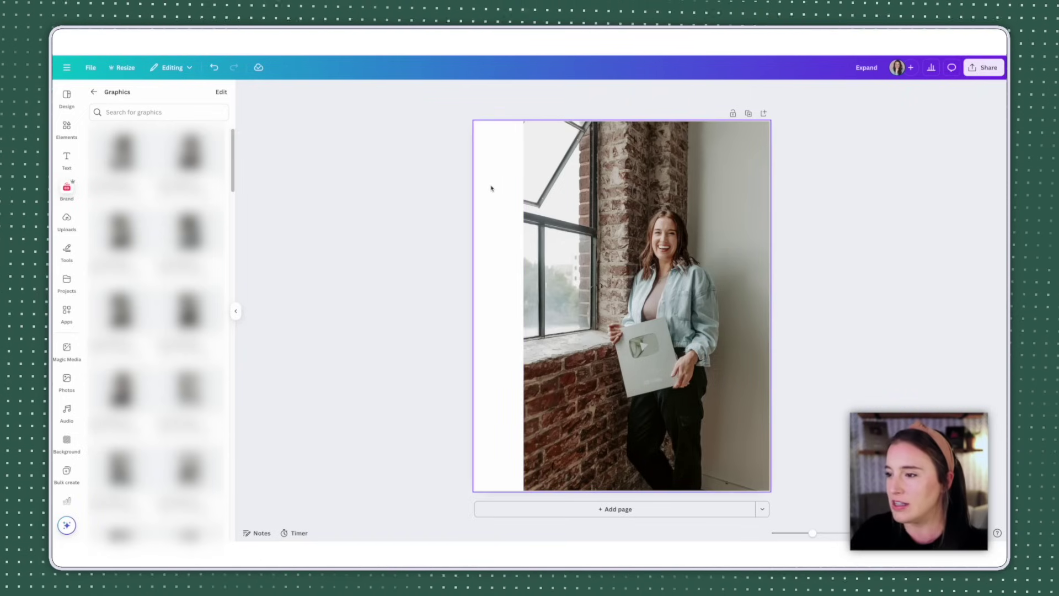
{"action": "left_click", "coordinate": [555, 191]}
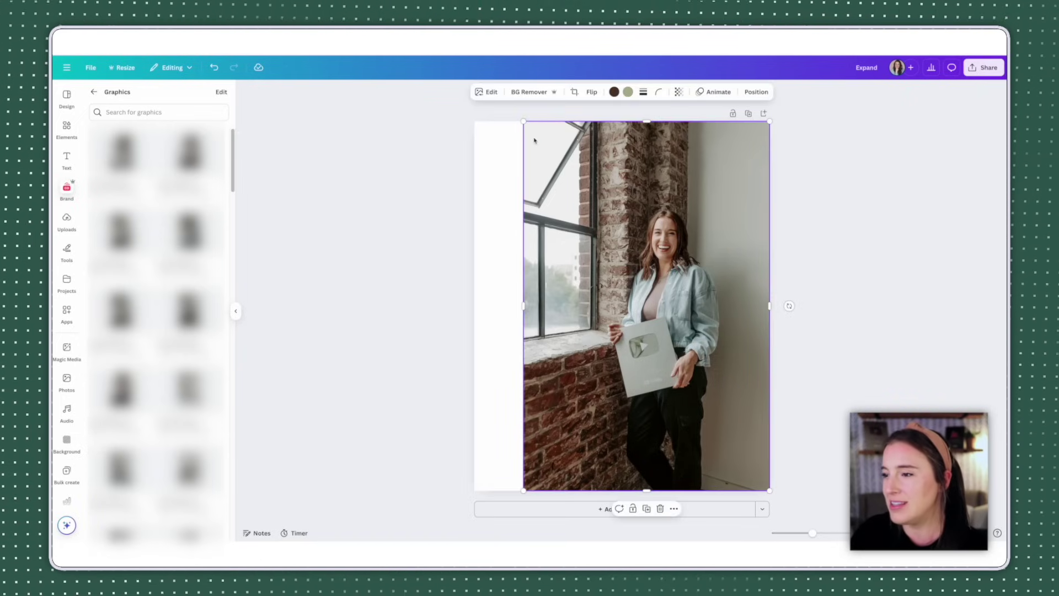
{"action": "left_click_drag", "start_coordinate": [524, 121], "coordinate": [405, 100]}
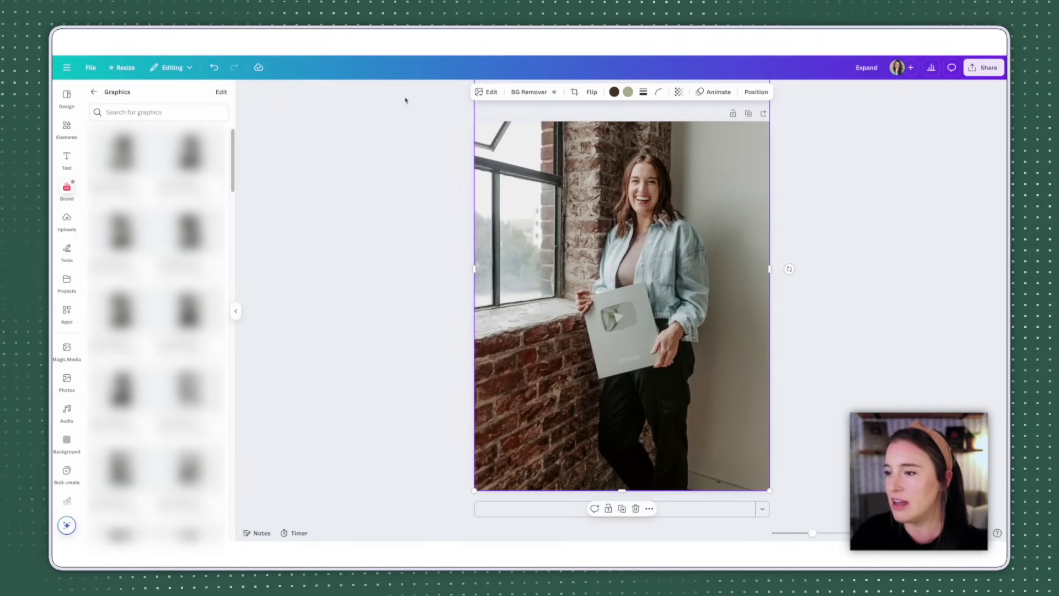
{"action": "left_click_drag", "start_coordinate": [589, 168], "coordinate": [588, 208]}
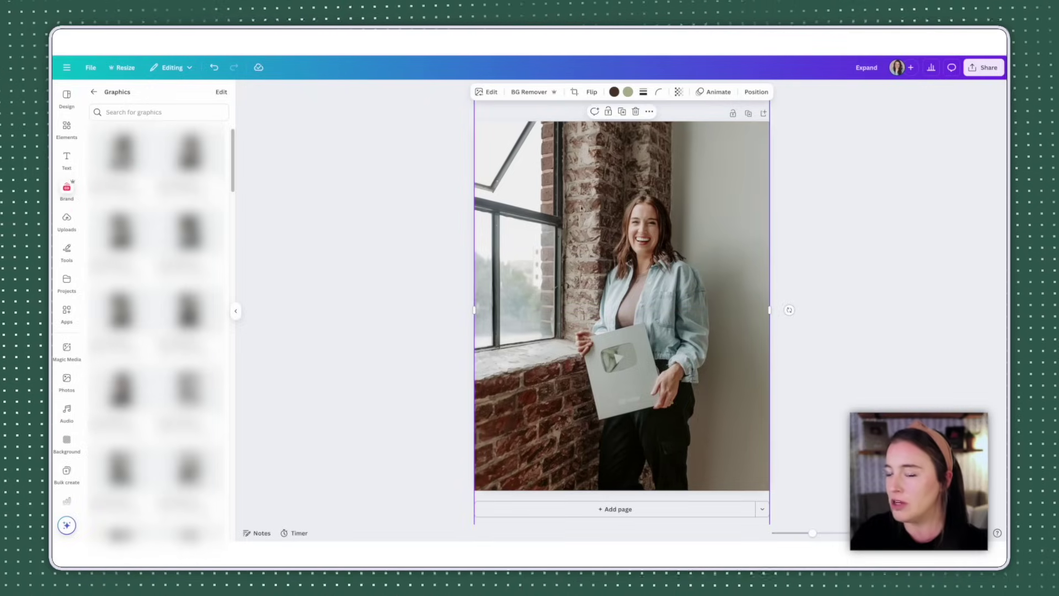
{"action": "left_click", "coordinate": [215, 69]}
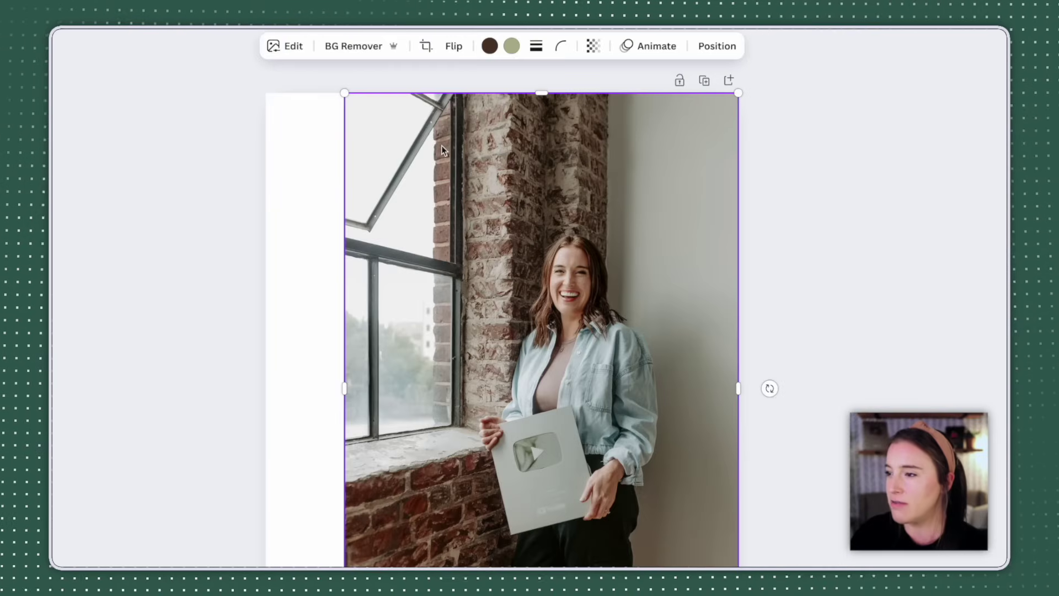
Use Crop > Expand to generate a Whole Page expansion of the window photo.
{"action": "left_click", "coordinate": [426, 50]}
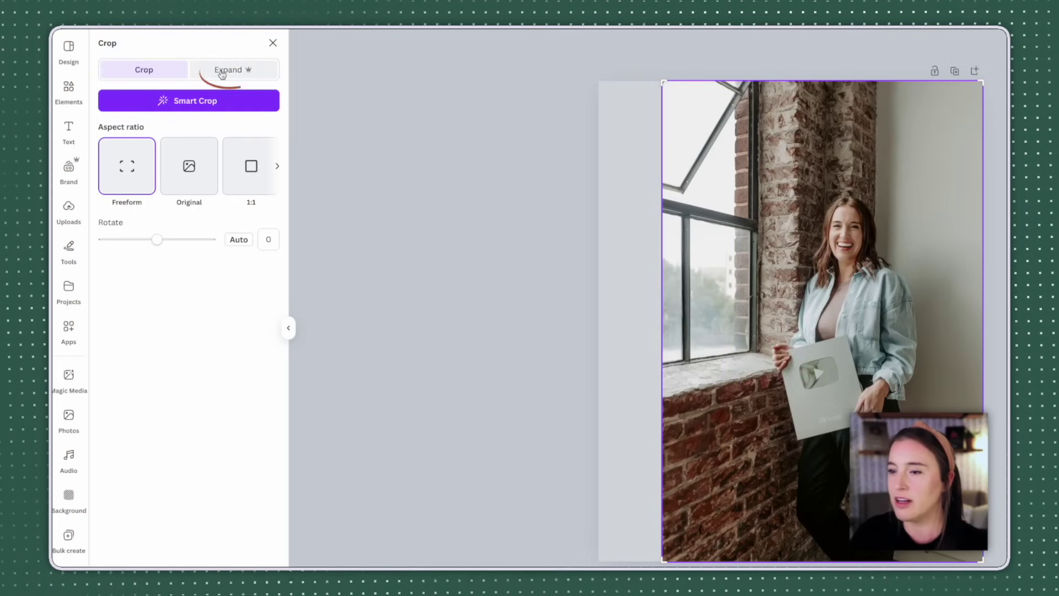
{"action": "left_click", "coordinate": [226, 70]}
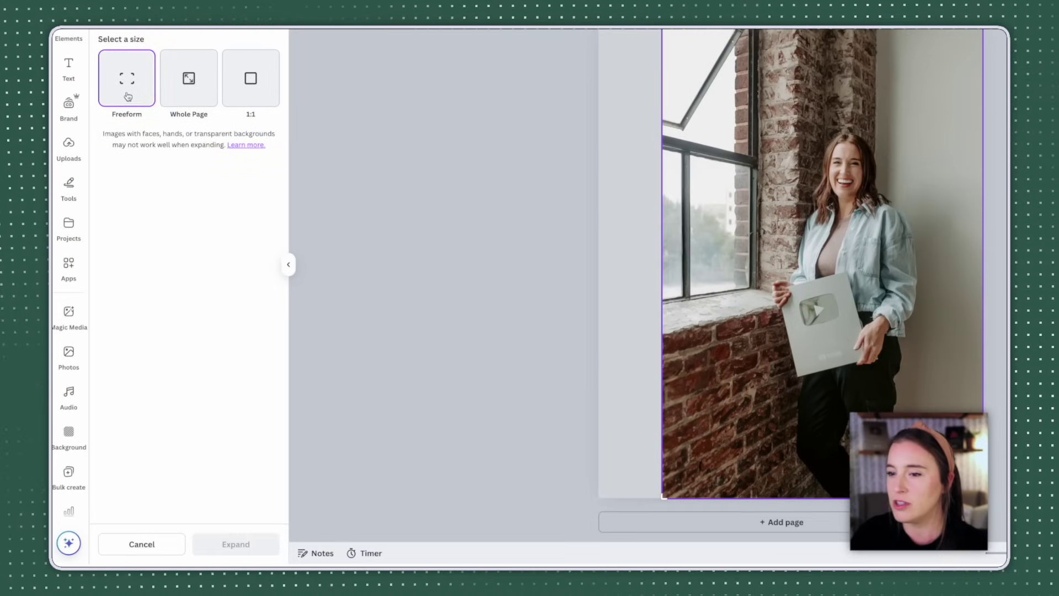
{"action": "left_click", "coordinate": [132, 93]}
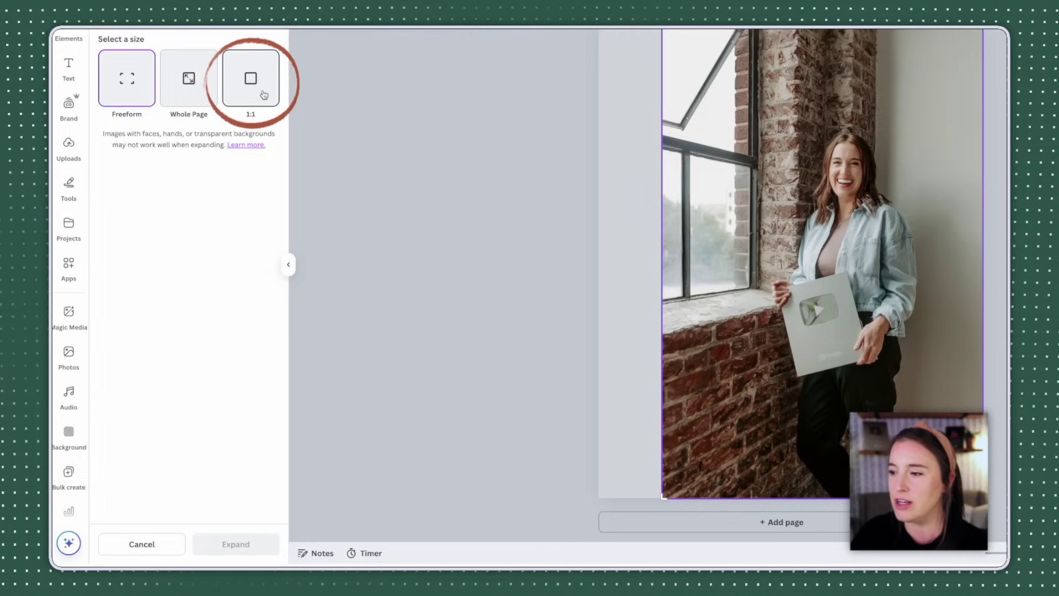
{"action": "left_click", "coordinate": [187, 86]}
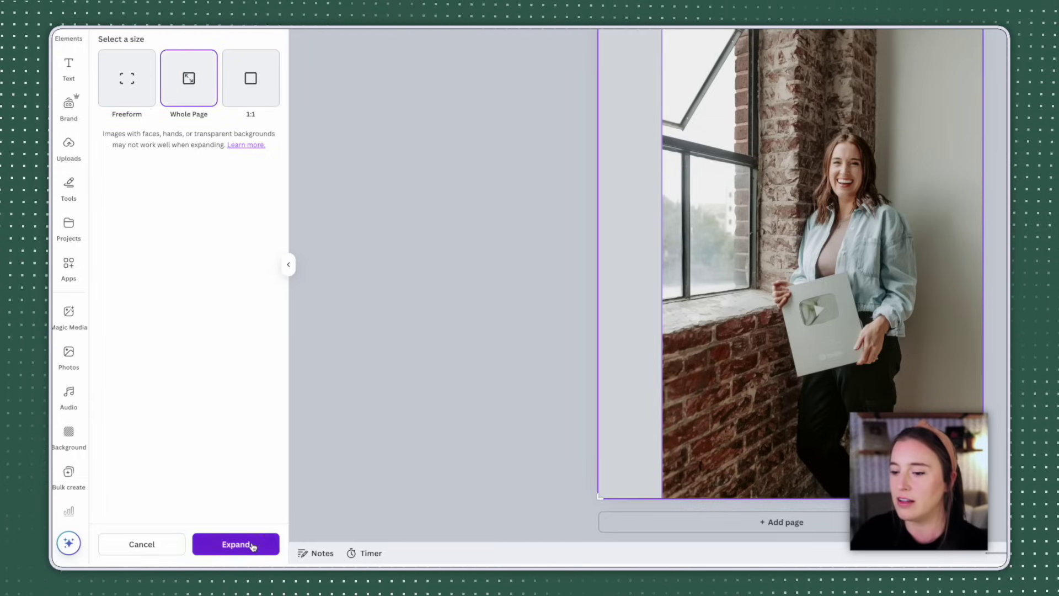
{"action": "left_click", "coordinate": [254, 546]}
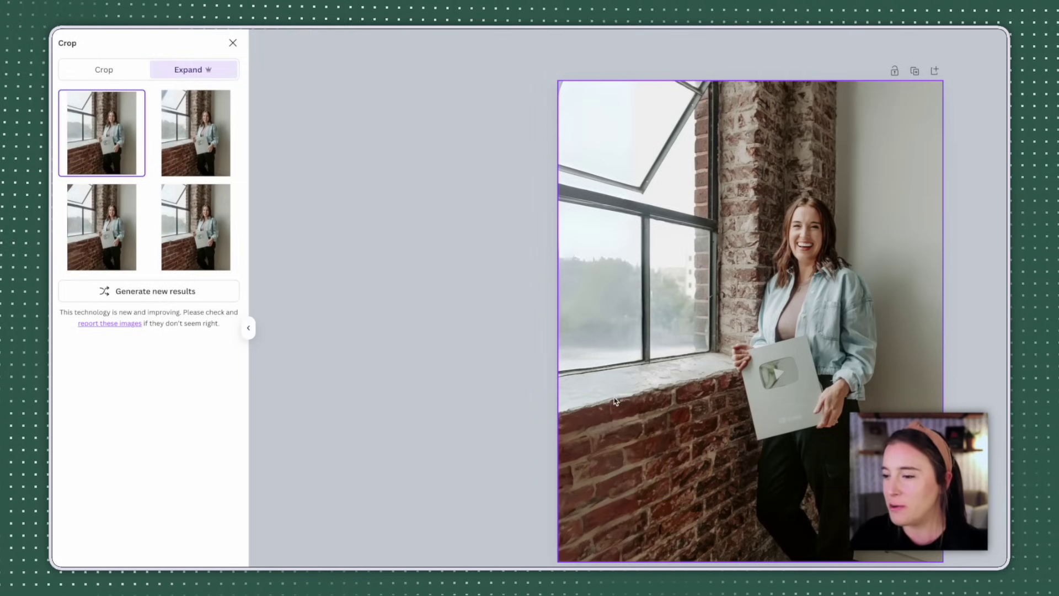
Compare the generated expansion results and keep the last one.
{"action": "left_click", "coordinate": [200, 164]}
{"action": "left_click", "coordinate": [122, 236]}
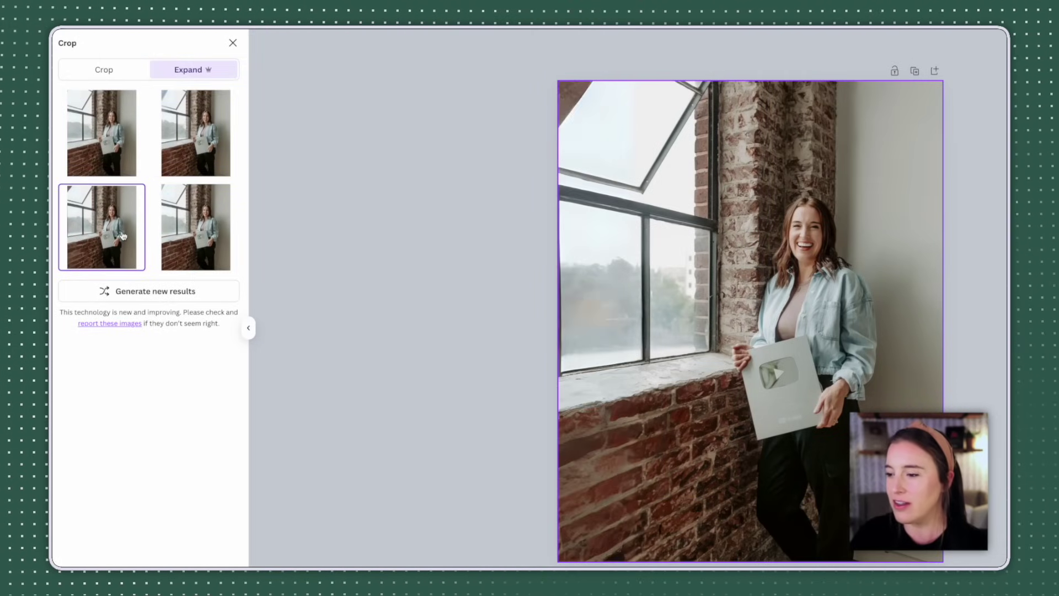
{"action": "left_click", "coordinate": [190, 236]}
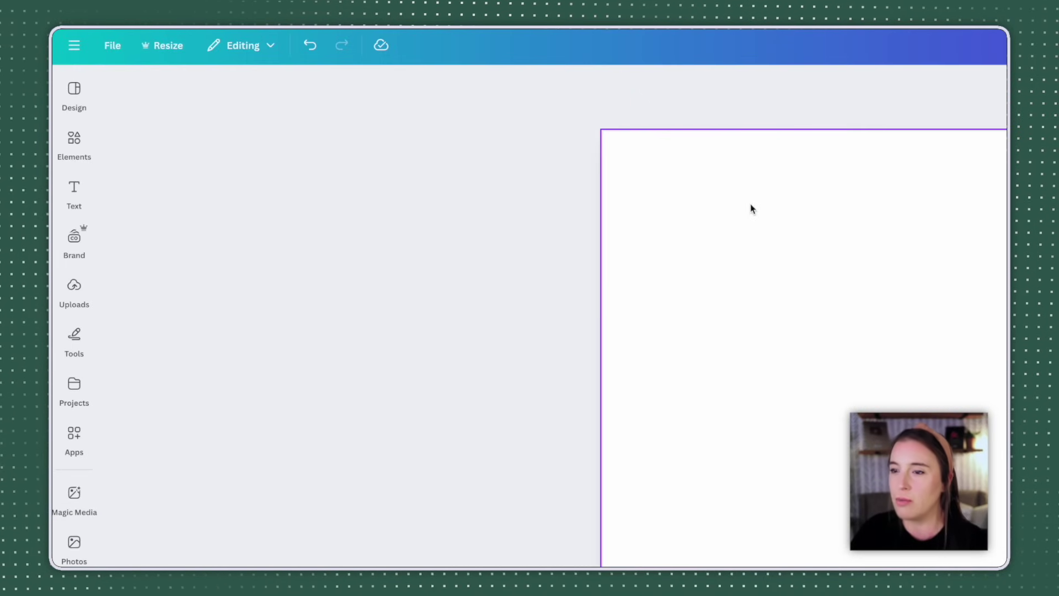
From File > Settings, add a 3x3 Grid of guides after previewing 3 Columns and Custom.
{"action": "left_click", "coordinate": [112, 45]}
{"action": "mouse_move", "coordinate": [159, 213]}
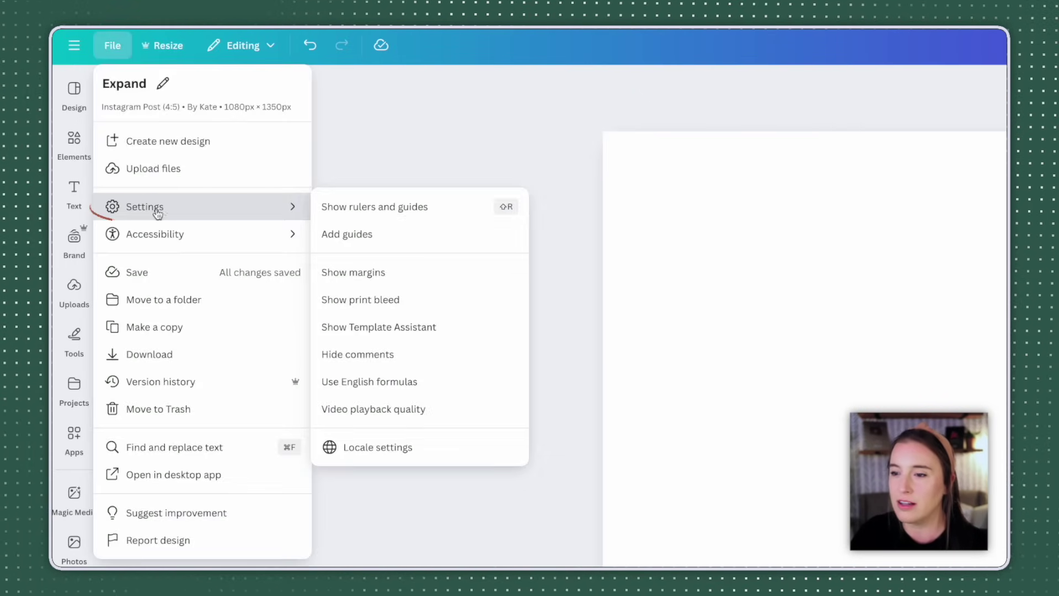
{"action": "left_click", "coordinate": [367, 243]}
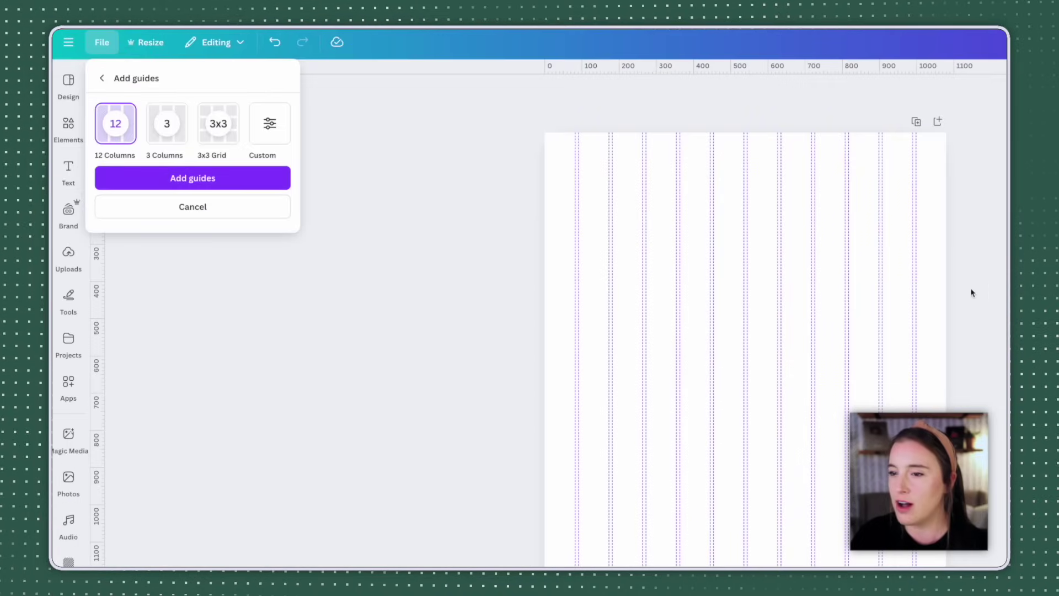
{"action": "left_click", "coordinate": [166, 125]}
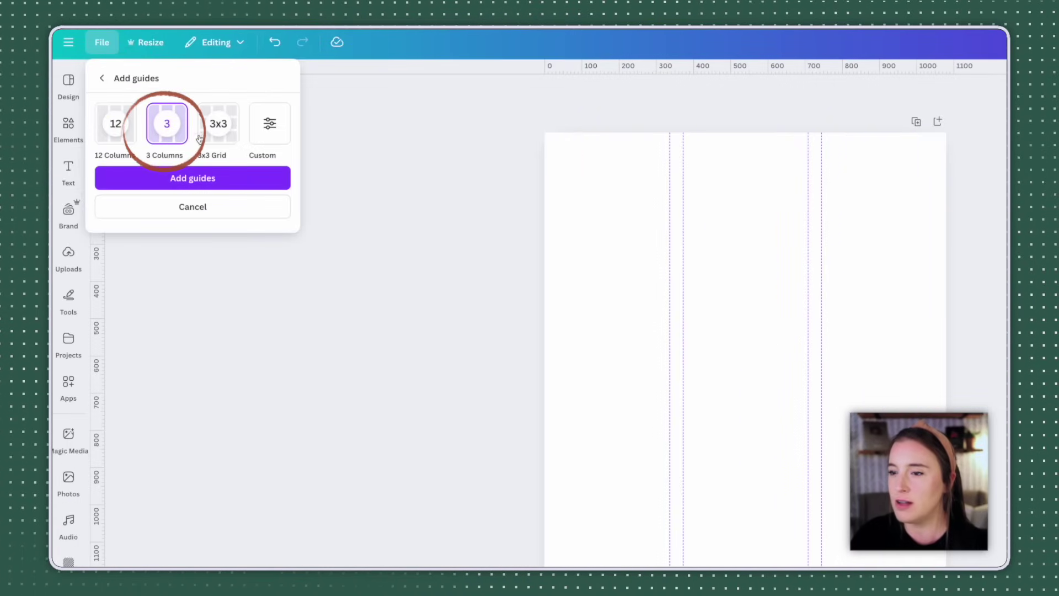
{"action": "left_click", "coordinate": [214, 129]}
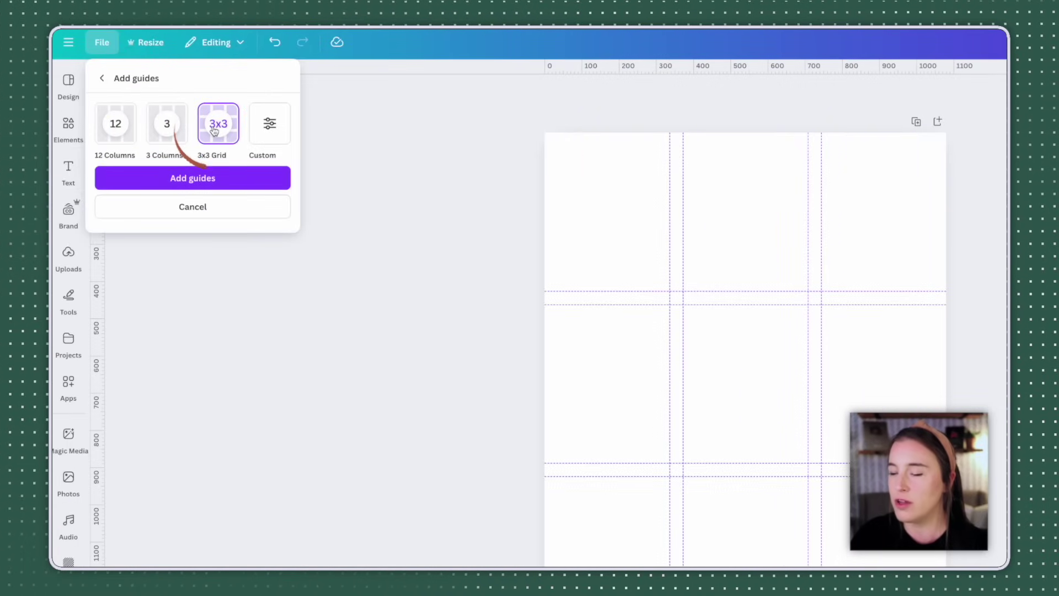
{"action": "left_click", "coordinate": [270, 142]}
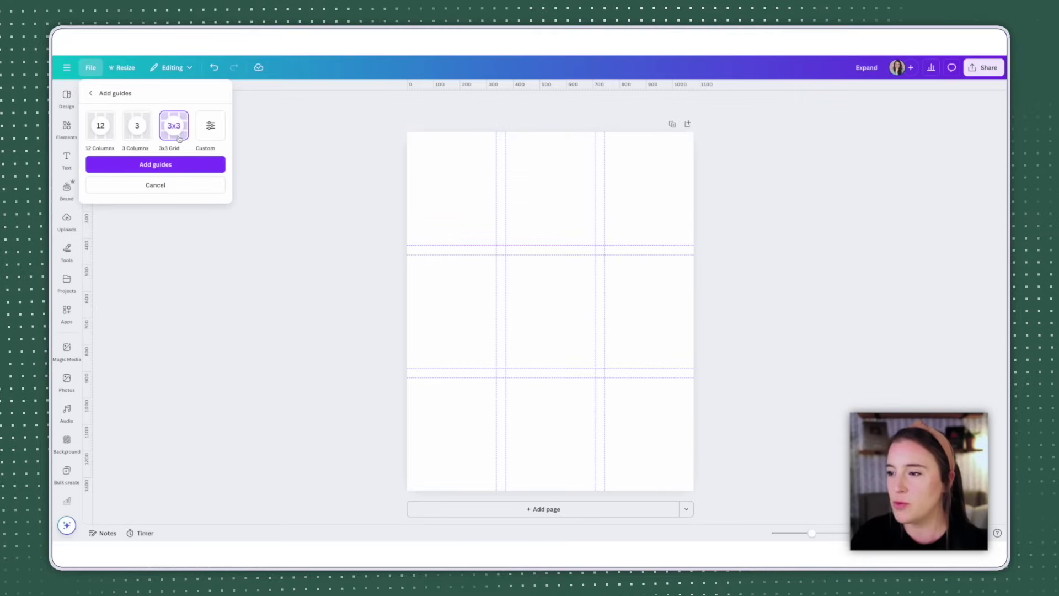
{"action": "left_click", "coordinate": [142, 167]}
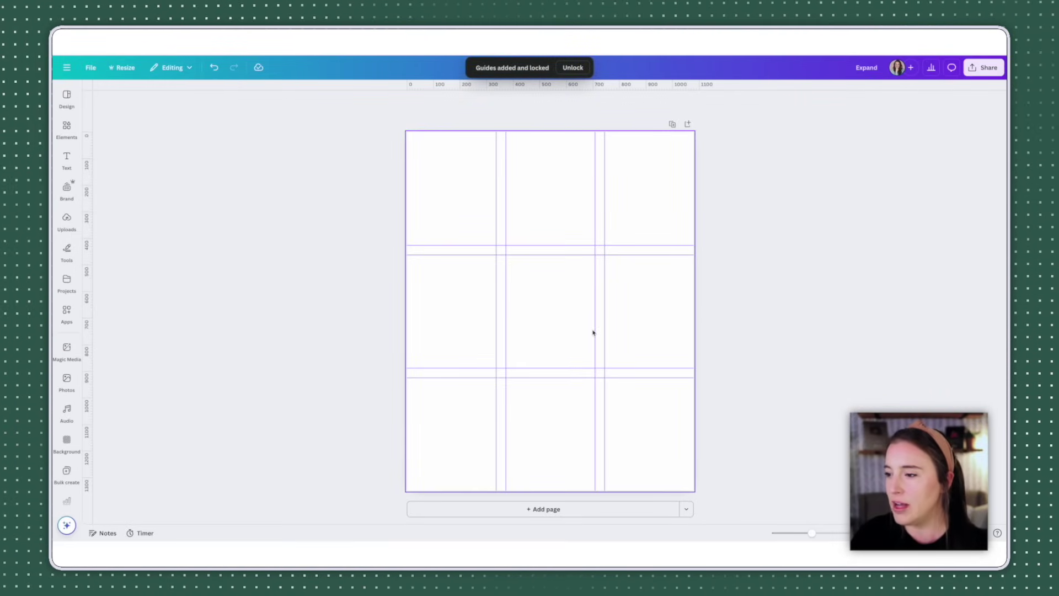
Add the recent phone icon and size it to fit the top-left grid cell.
{"action": "left_click", "coordinate": [66, 127]}
{"action": "left_click", "coordinate": [106, 165]}
{"action": "left_click_drag", "start_coordinate": [632, 320], "coordinate": [553, 212]}
{"action": "left_click_drag", "start_coordinate": [605, 263], "coordinate": [545, 209]}
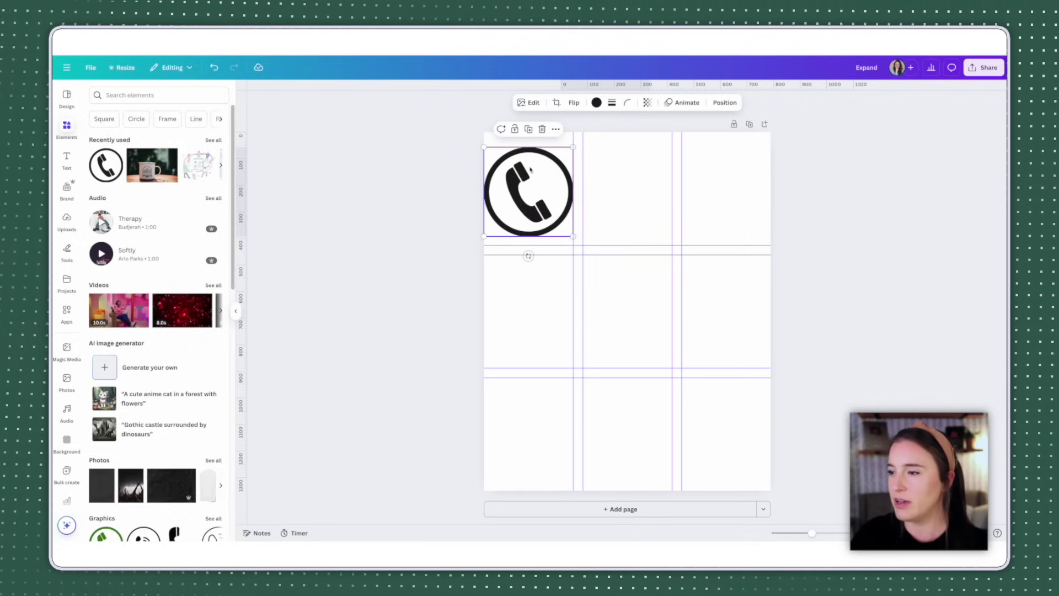
Duplicate the phone icon into the top-middle, top-right and centre cells.
{"action": "left_click", "coordinate": [528, 129]}
{"action": "left_click_drag", "start_coordinate": [536, 204], "coordinate": [628, 201]}
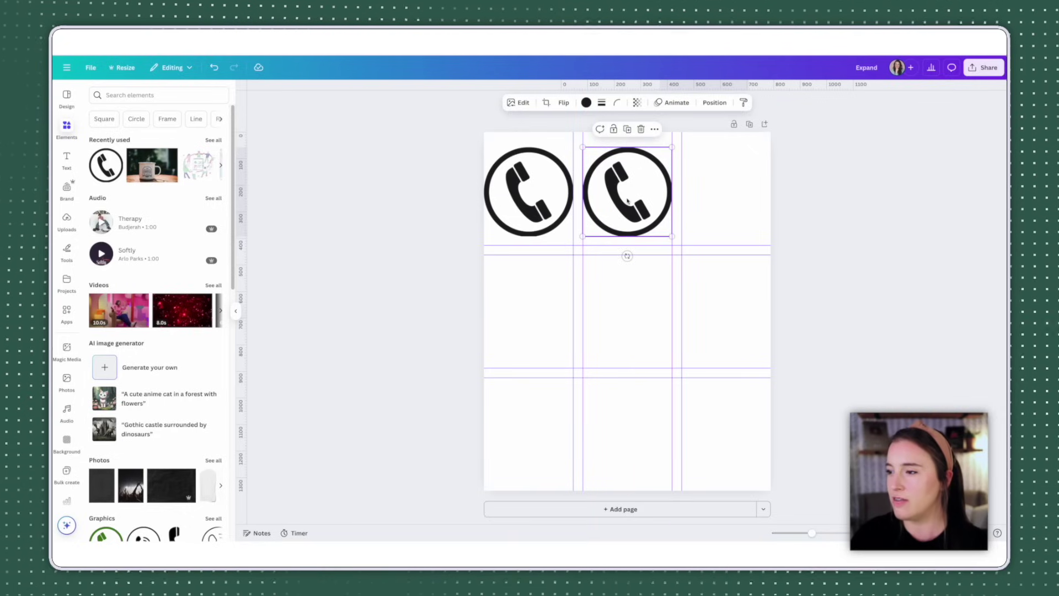
{"action": "left_click", "coordinate": [628, 130]}
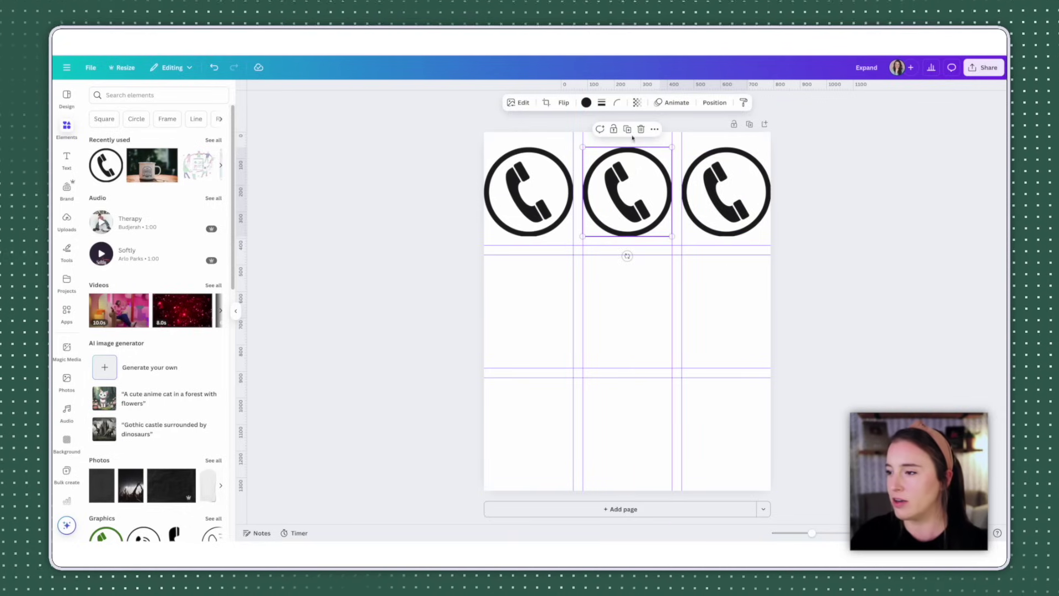
{"action": "left_click", "coordinate": [627, 129]}
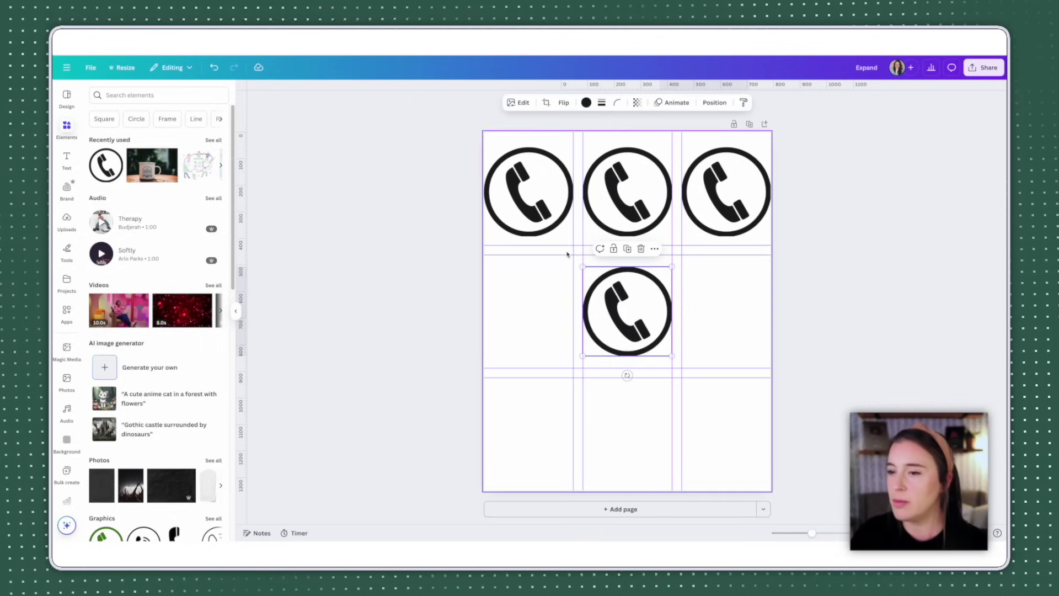
{"action": "left_click", "coordinate": [90, 68]}
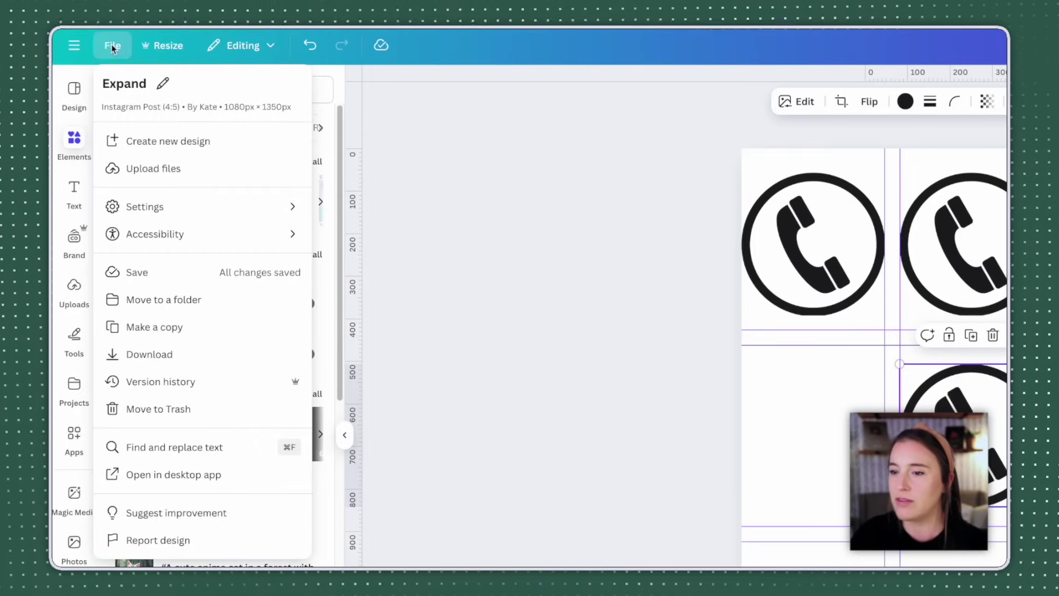
Clear all layout guides from the design.
{"action": "mouse_move", "coordinate": [182, 215]}
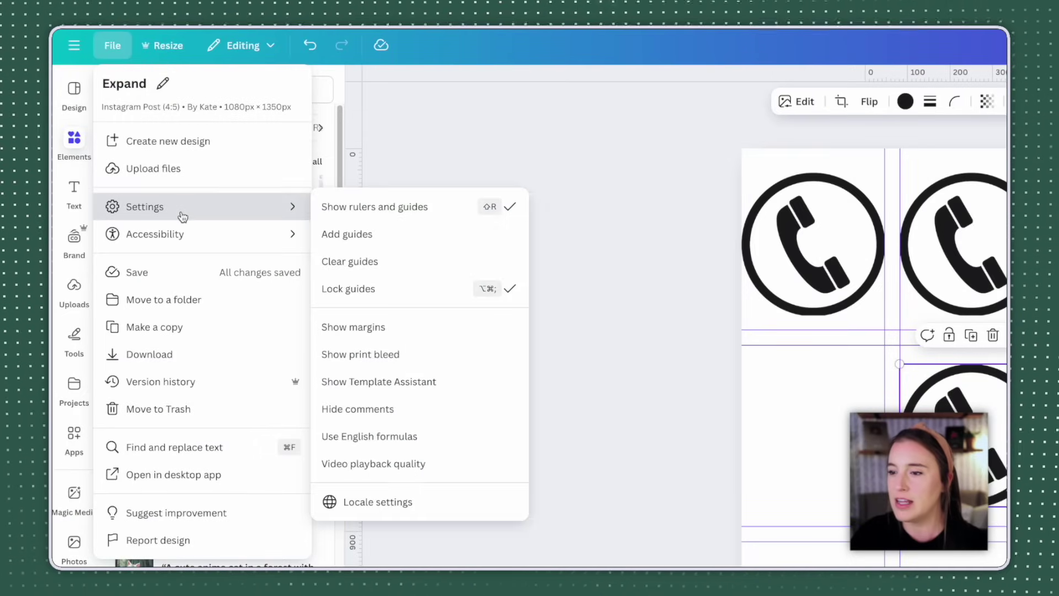
{"action": "left_click", "coordinate": [332, 263]}
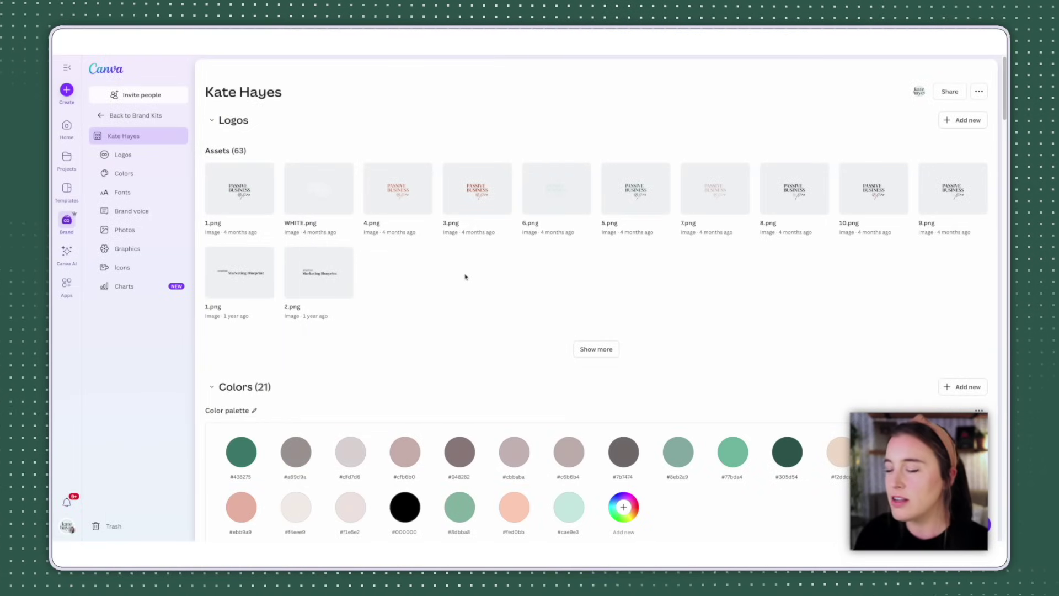
Scroll the Brand Kit past Colors and Fonts down to the 207-image Photos library.
{"action": "scroll", "coordinate": [468, 278], "scroll_direction": "down", "scroll_amount": 10}
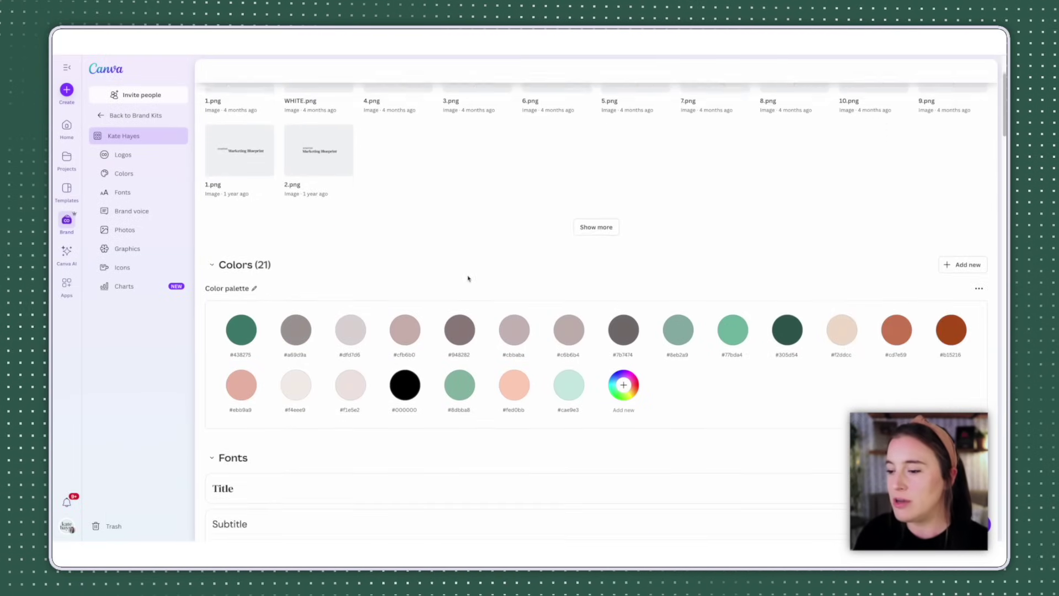
{"action": "scroll", "coordinate": [468, 278], "scroll_direction": "down", "scroll_amount": 8}
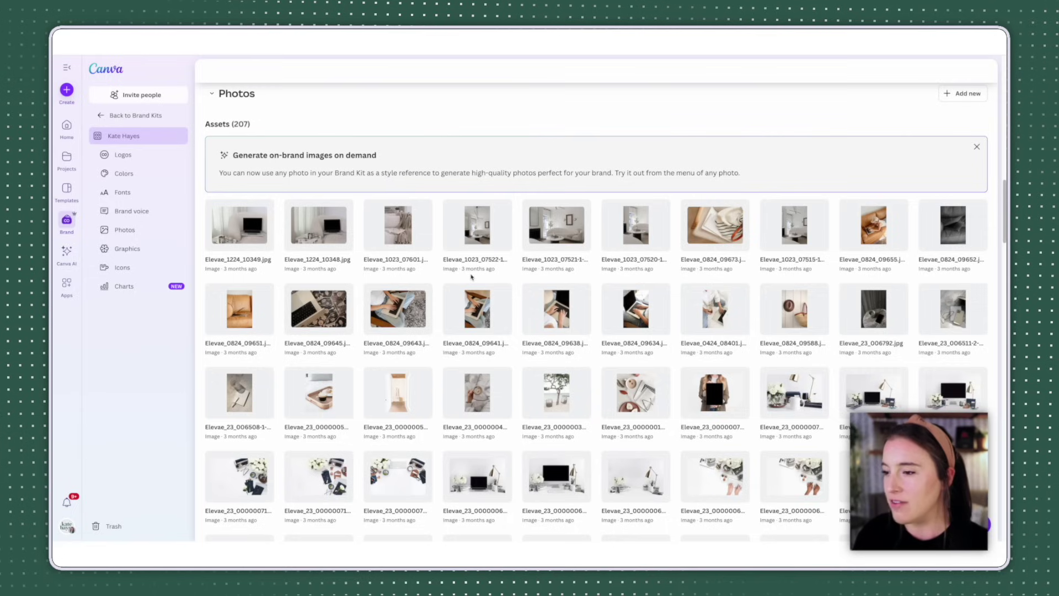
{"action": "scroll", "coordinate": [496, 273], "scroll_direction": "down", "scroll_amount": 1}
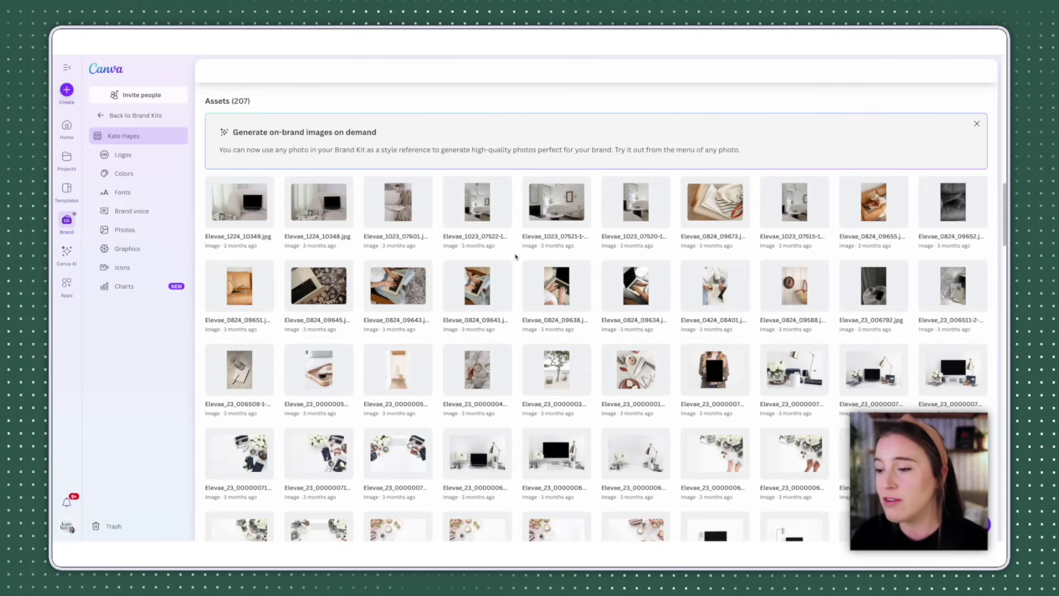
{"action": "scroll", "coordinate": [516, 257], "scroll_direction": "down", "scroll_amount": 3}
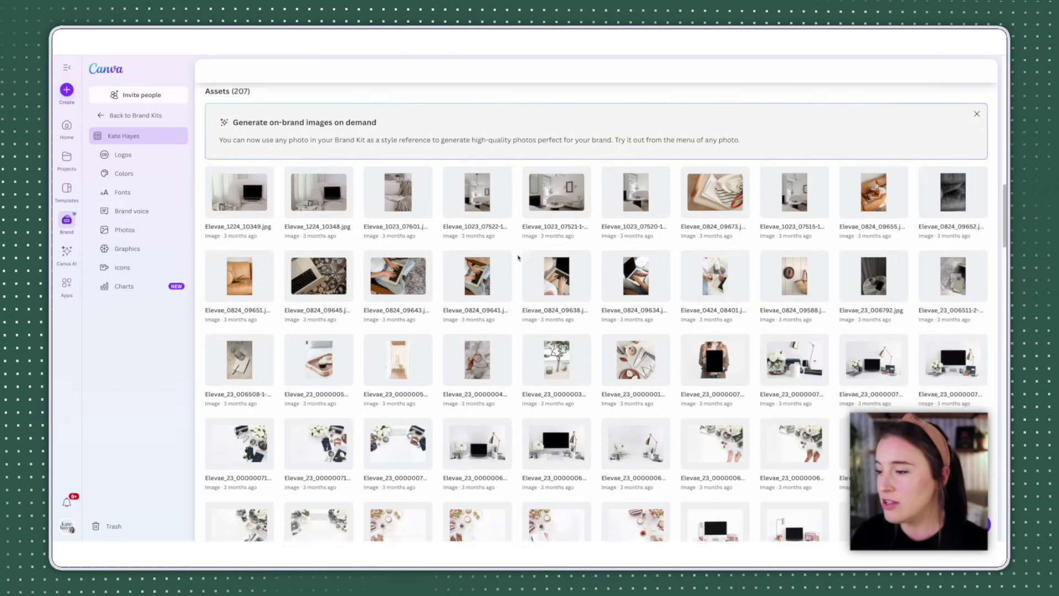
{"action": "scroll", "coordinate": [519, 257], "scroll_direction": "down", "scroll_amount": 4}
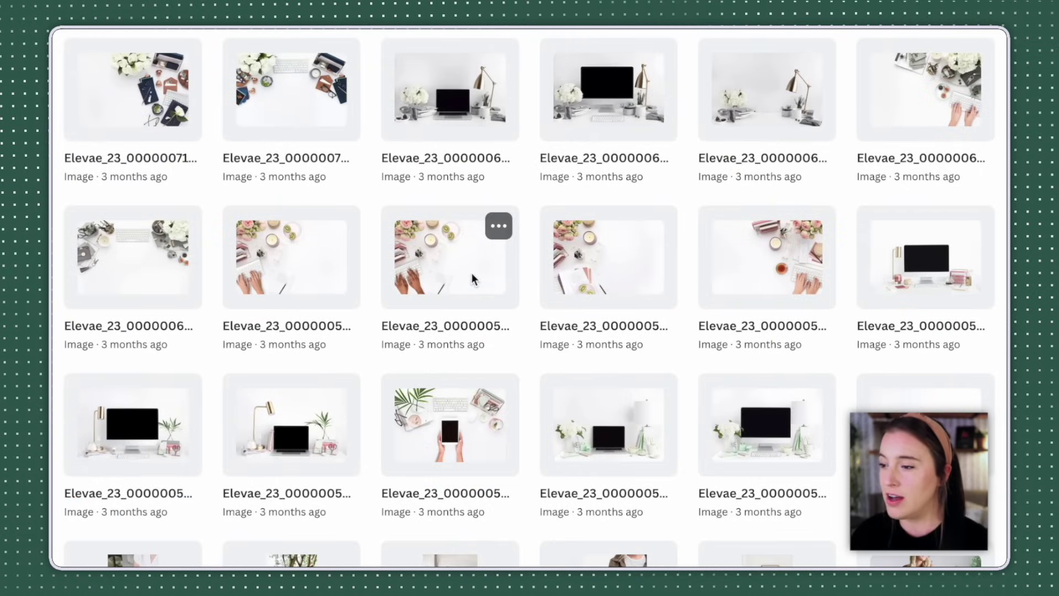
Generate on-brand images from the pink desk photo using the prompt 'A podcast setup with a mic, camera, and computer'.
{"action": "left_click", "coordinate": [499, 226]}
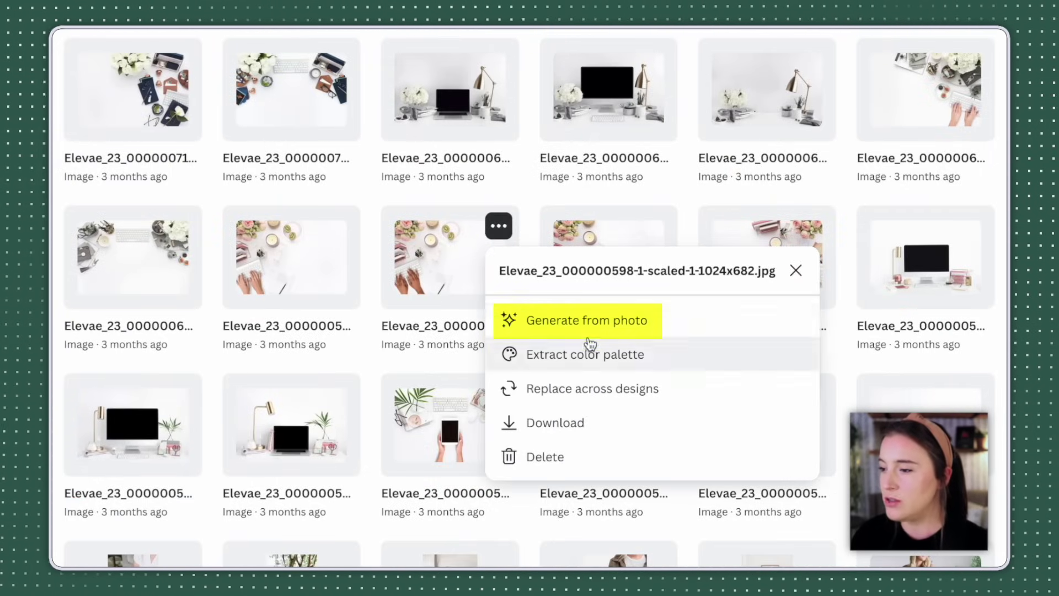
{"action": "left_click", "coordinate": [576, 324]}
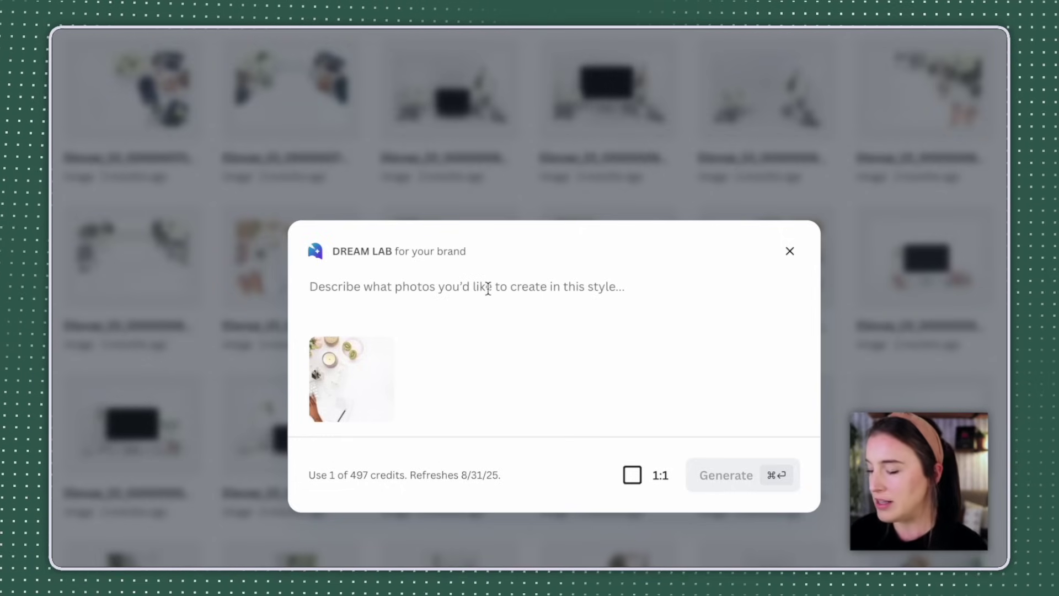
{"action": "type", "text": "A podcast setup"}
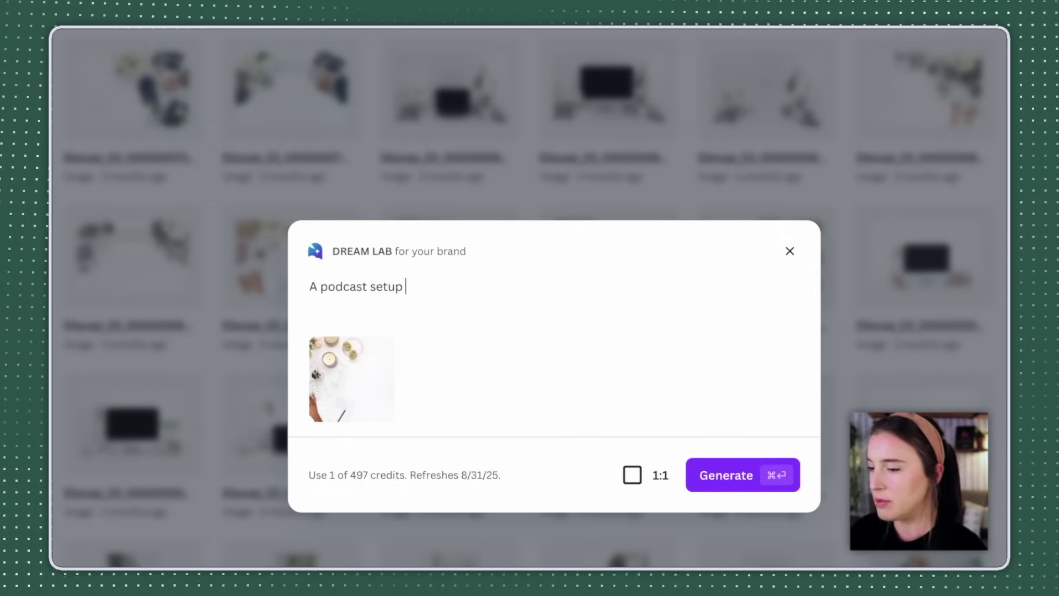
{"action": "type", "text": " with a mic, camera, and com"}
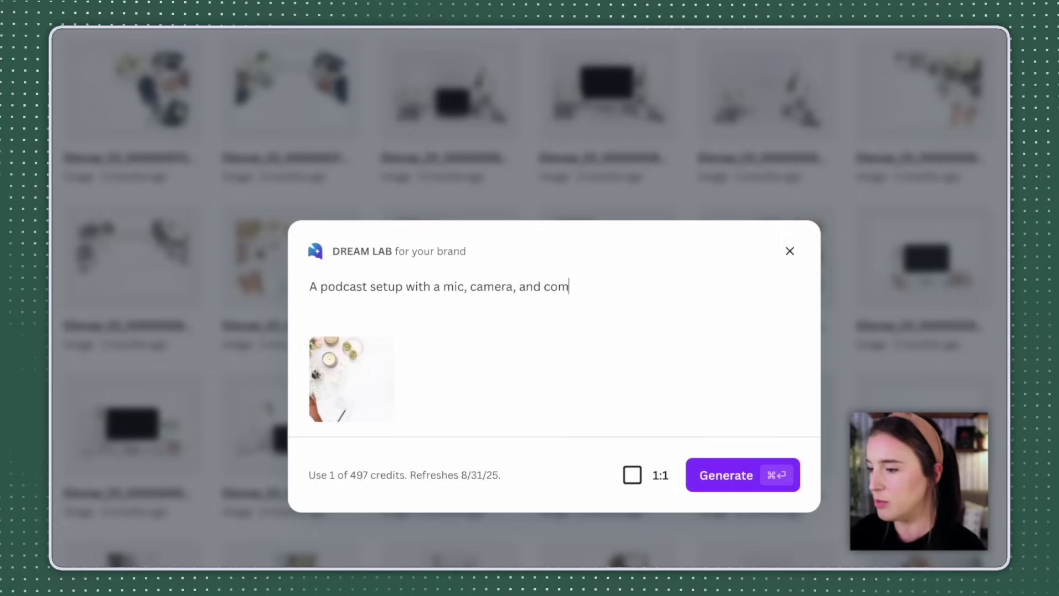
{"action": "type", "text": "puter"}
{"action": "left_click", "coordinate": [739, 473]}
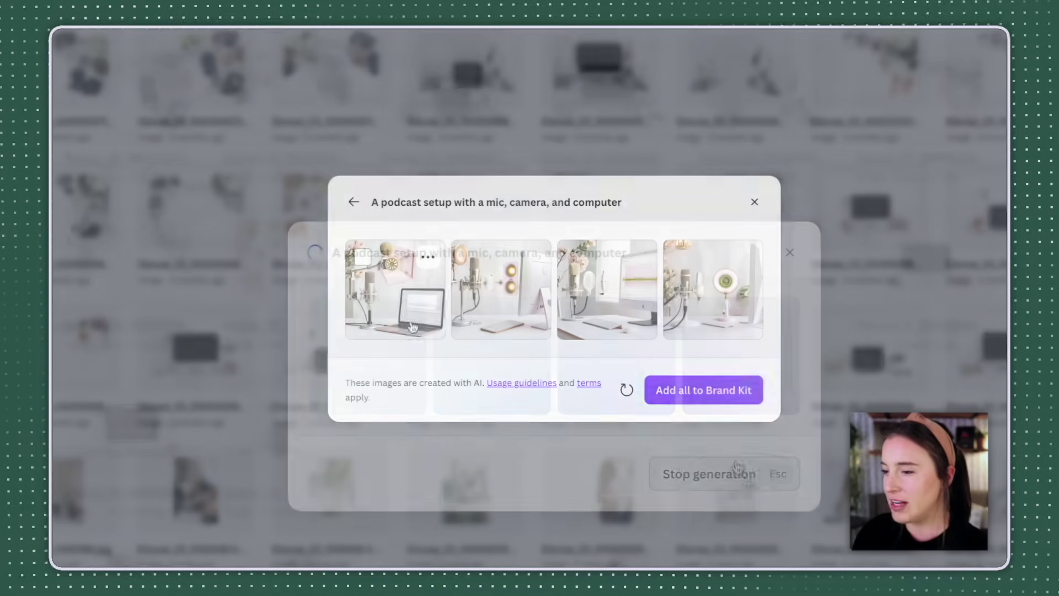
Preview each of the four generated images and add all of them to the Brand Kit.
{"action": "left_click", "coordinate": [415, 307]}
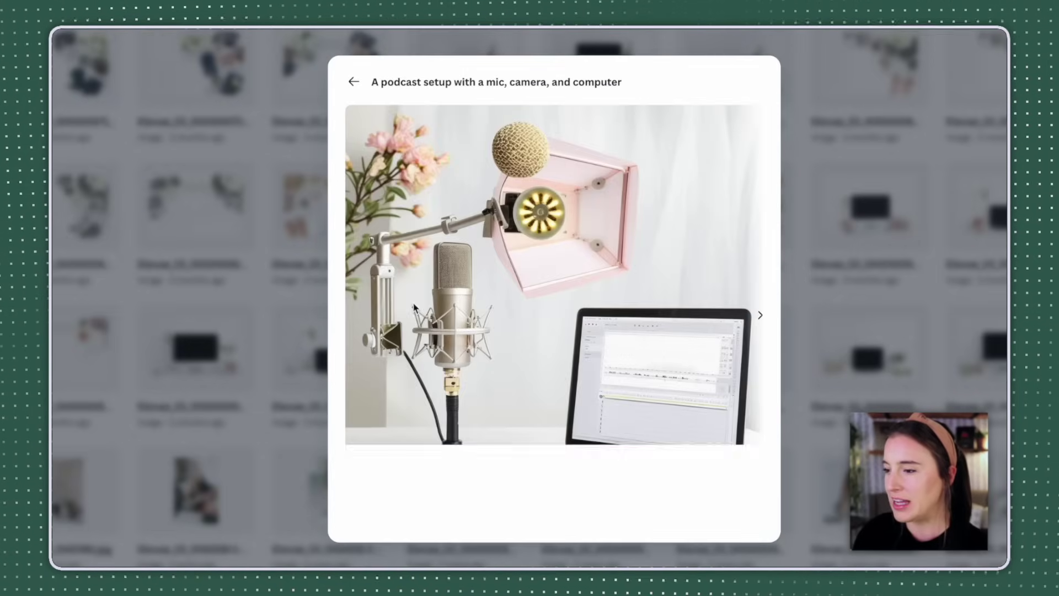
{"action": "left_click", "coordinate": [761, 316]}
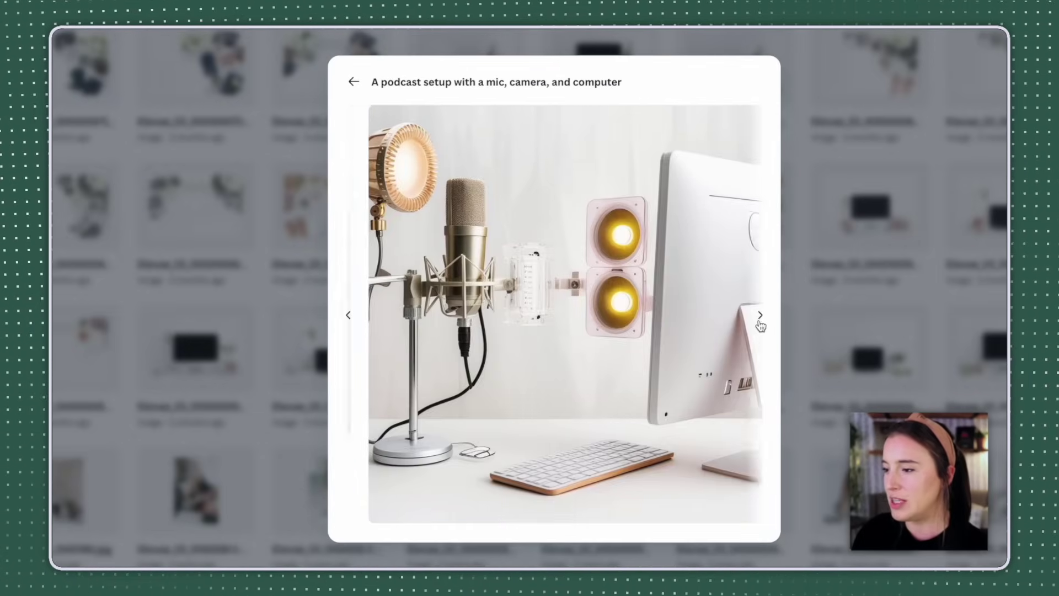
{"action": "left_click", "coordinate": [761, 317]}
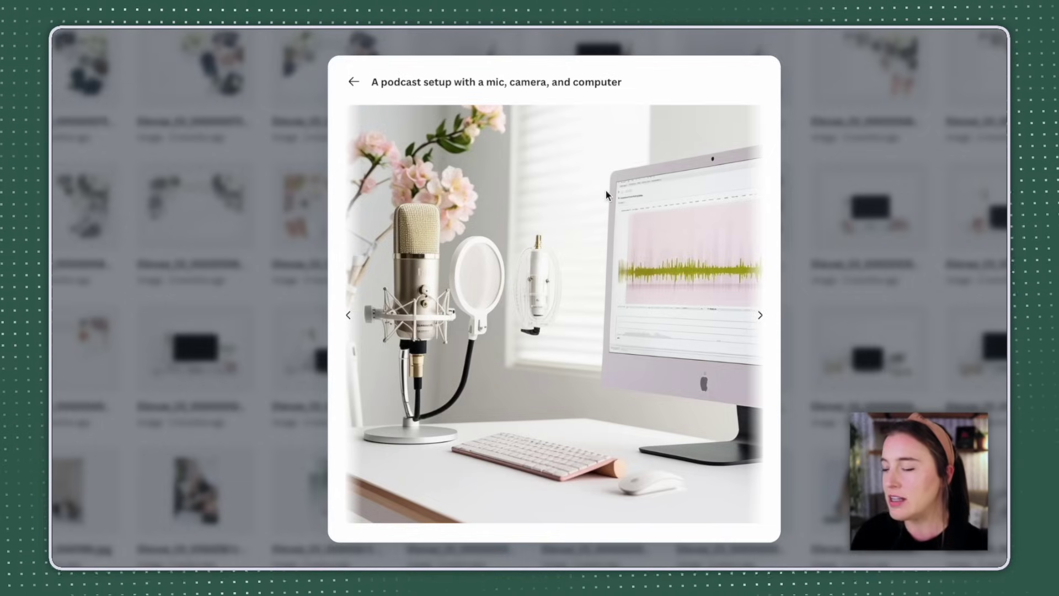
{"action": "left_click", "coordinate": [760, 315]}
{"action": "left_click", "coordinate": [353, 81]}
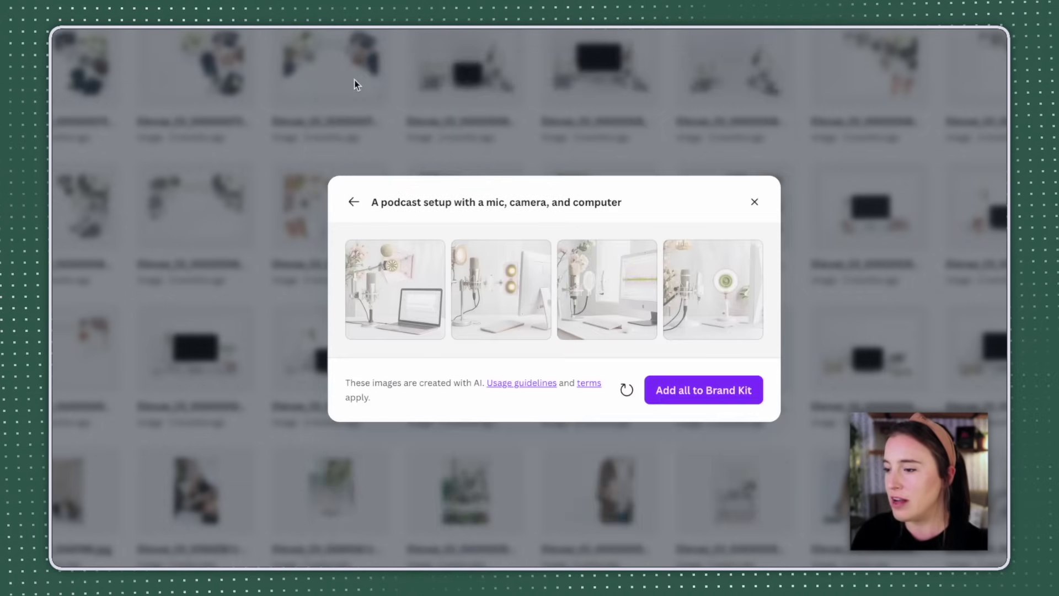
{"action": "left_click", "coordinate": [713, 393]}
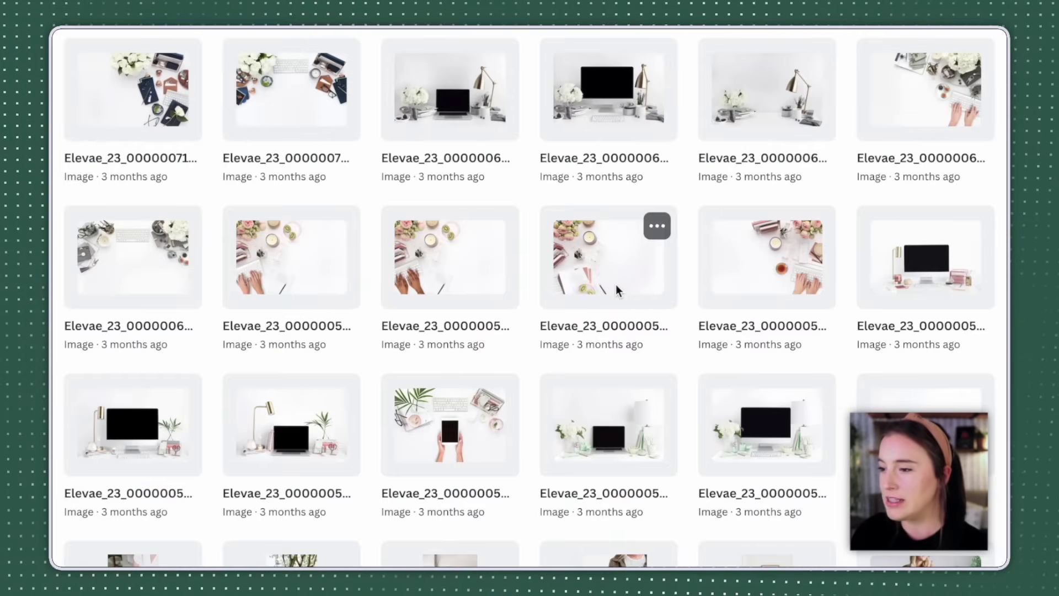
{"action": "mouse_move", "coordinate": [500, 232]}
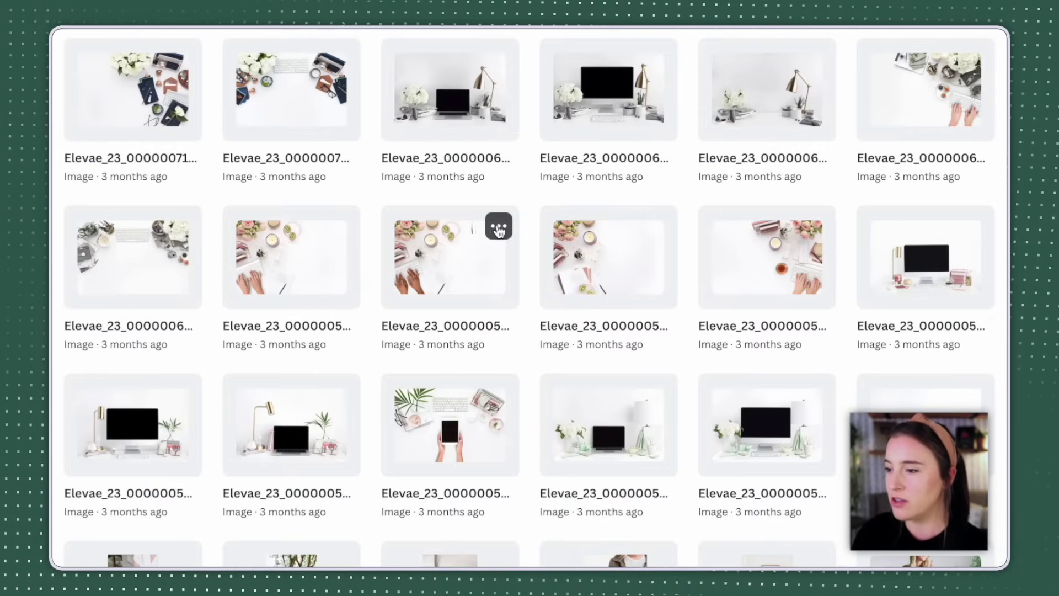
{"action": "left_click", "coordinate": [500, 227]}
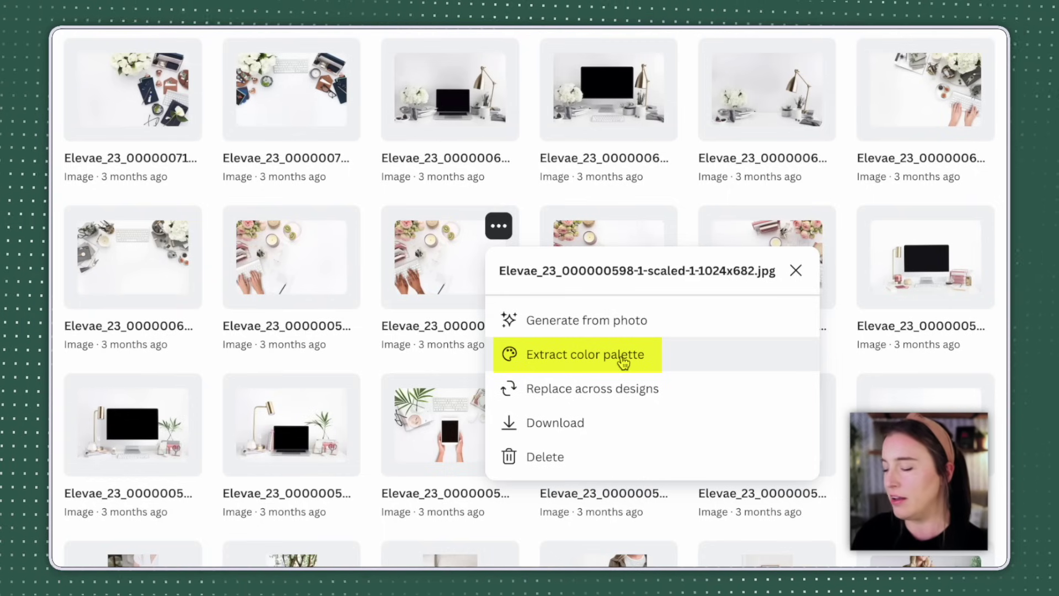
Extract a colour palette from the desk flat-lay photo and check it under Colors.
{"action": "left_click", "coordinate": [760, 361]}
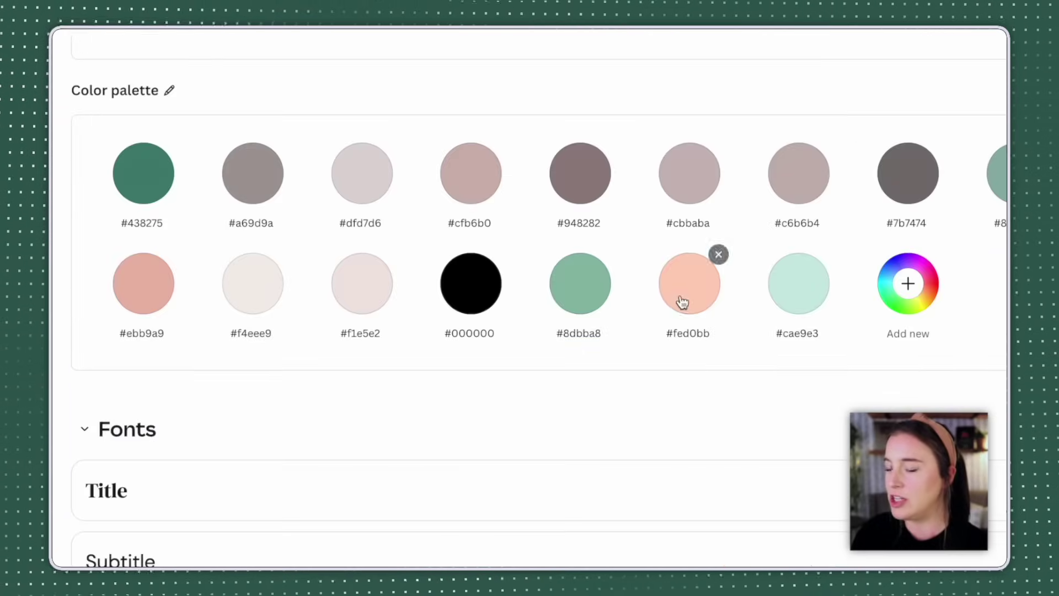
{"action": "scroll", "coordinate": [312, 320], "scroll_direction": "up", "scroll_amount": 5}
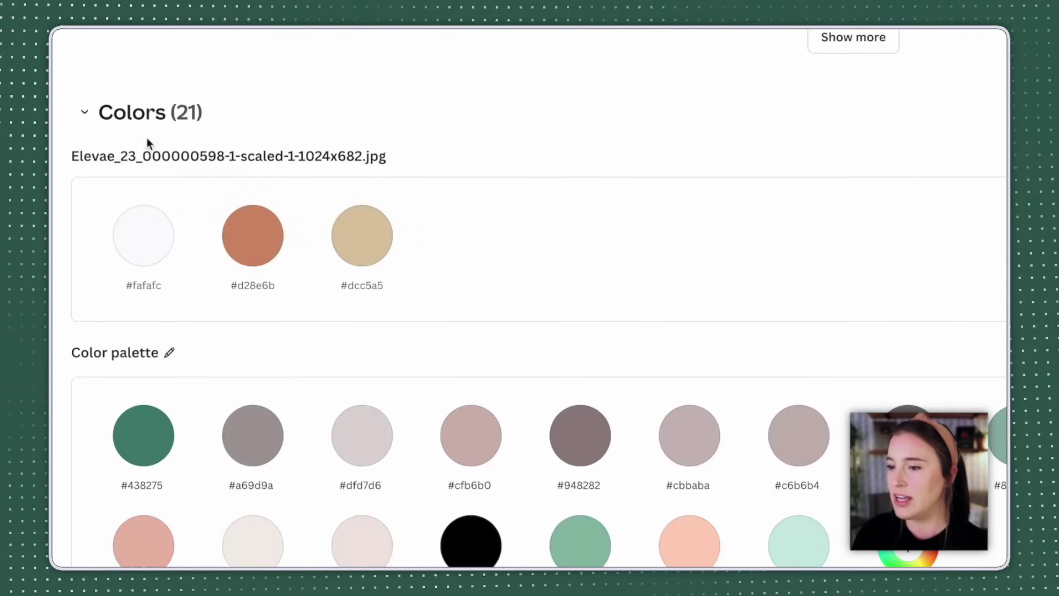
{"action": "scroll", "coordinate": [531, 287], "scroll_direction": "up", "scroll_amount": 2}
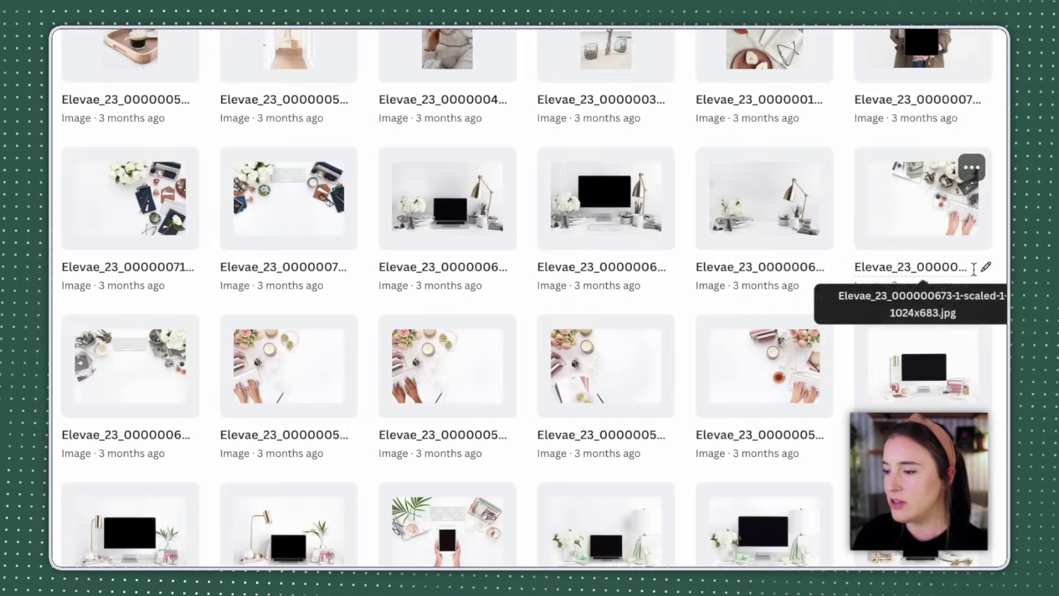
{"action": "scroll", "coordinate": [974, 275], "scroll_direction": "down", "scroll_amount": 6}
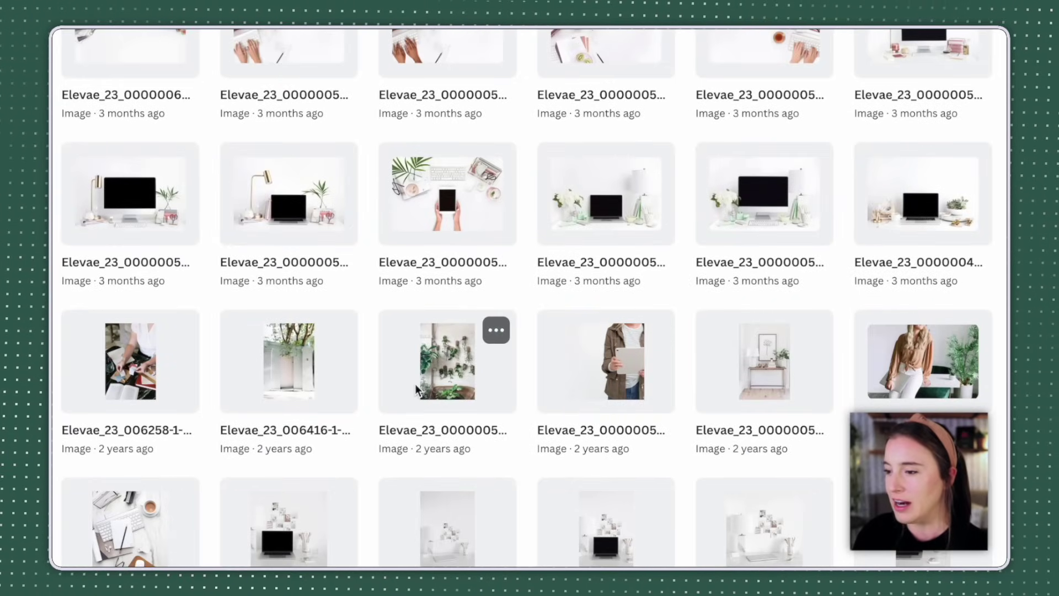
Extract a second colour palette from the plant photo.
{"action": "left_click", "coordinate": [495, 330]}
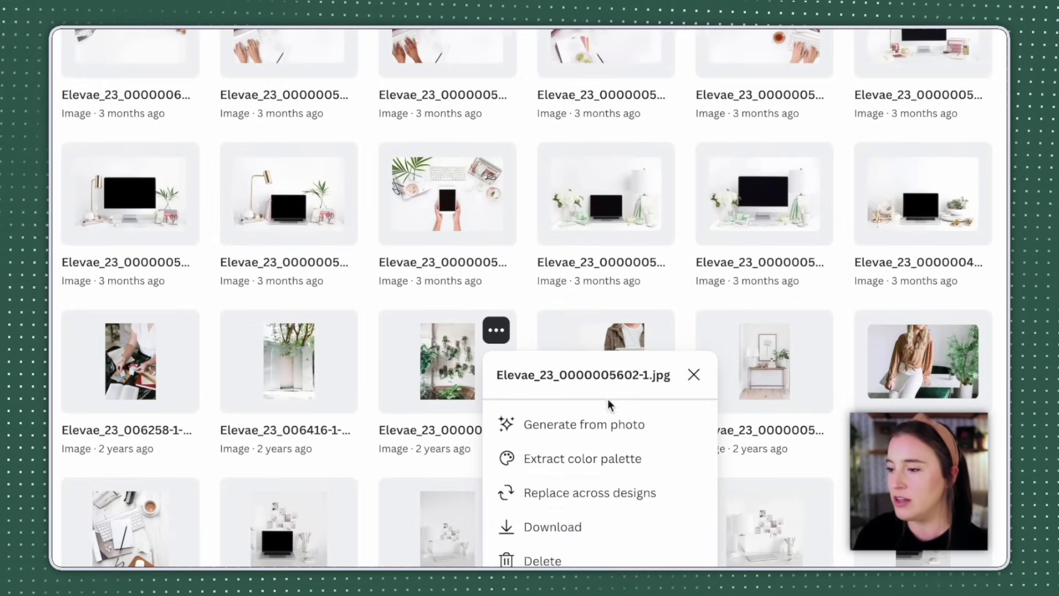
{"action": "left_click", "coordinate": [696, 463]}
{"action": "scroll", "coordinate": [812, 458], "scroll_direction": "up", "scroll_amount": 9}
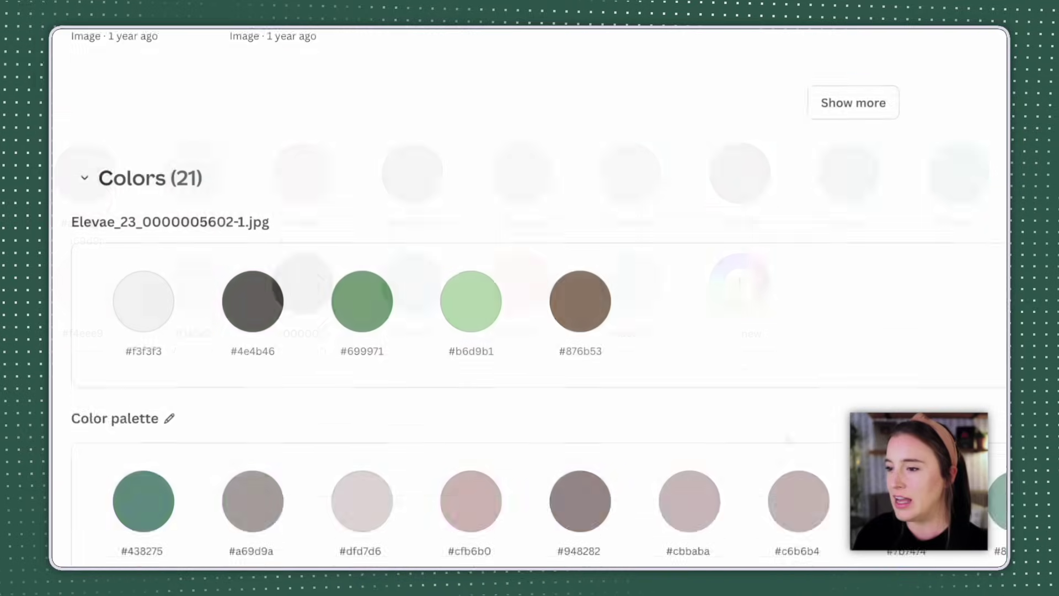
{"action": "scroll", "coordinate": [249, 407], "scroll_direction": "up", "scroll_amount": 2}
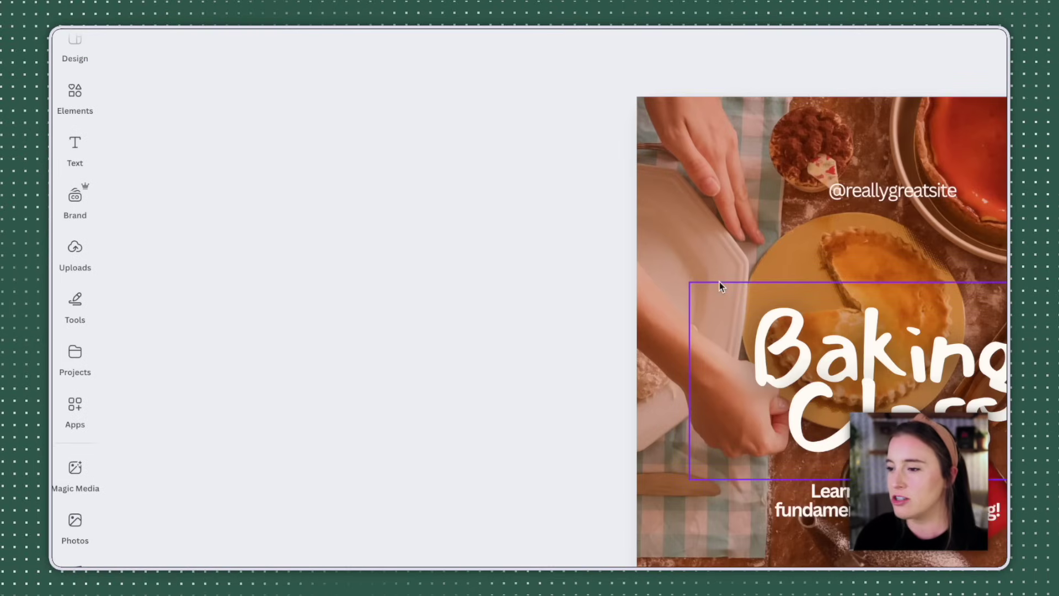
Select the Baking Class poster's background photo and bring up its Edit options.
{"action": "left_click", "coordinate": [77, 98]}
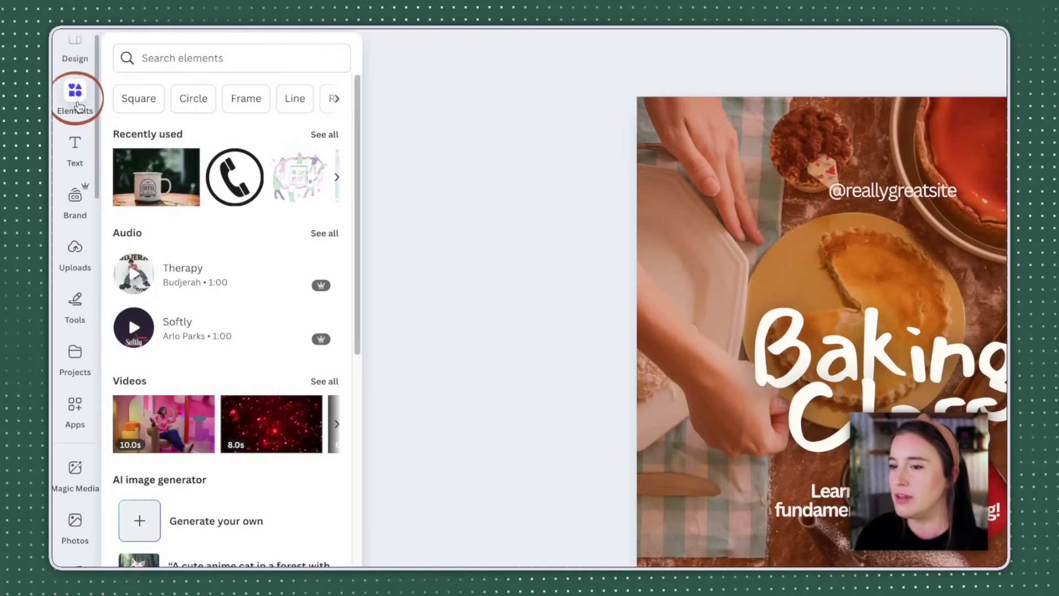
{"action": "scroll", "coordinate": [79, 106], "scroll_direction": "up", "scroll_amount": 1}
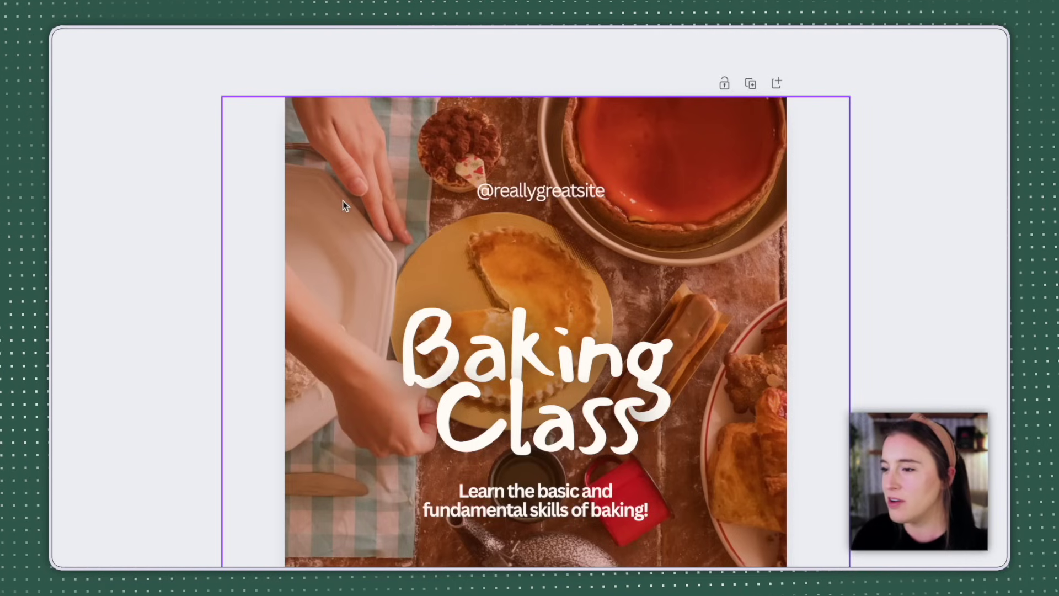
{"action": "left_click", "coordinate": [342, 202]}
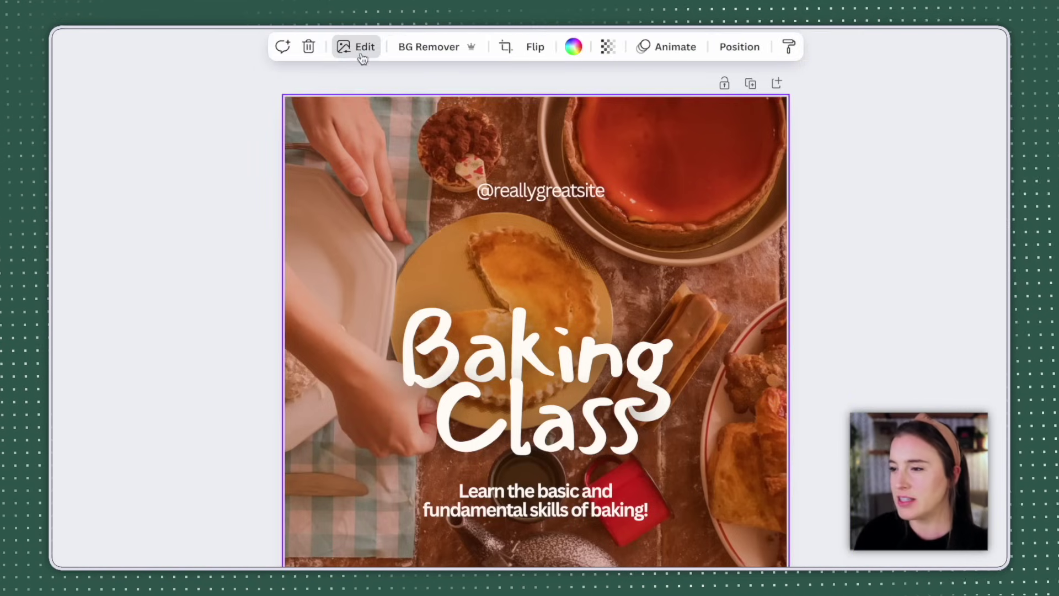
{"action": "left_click", "coordinate": [355, 47]}
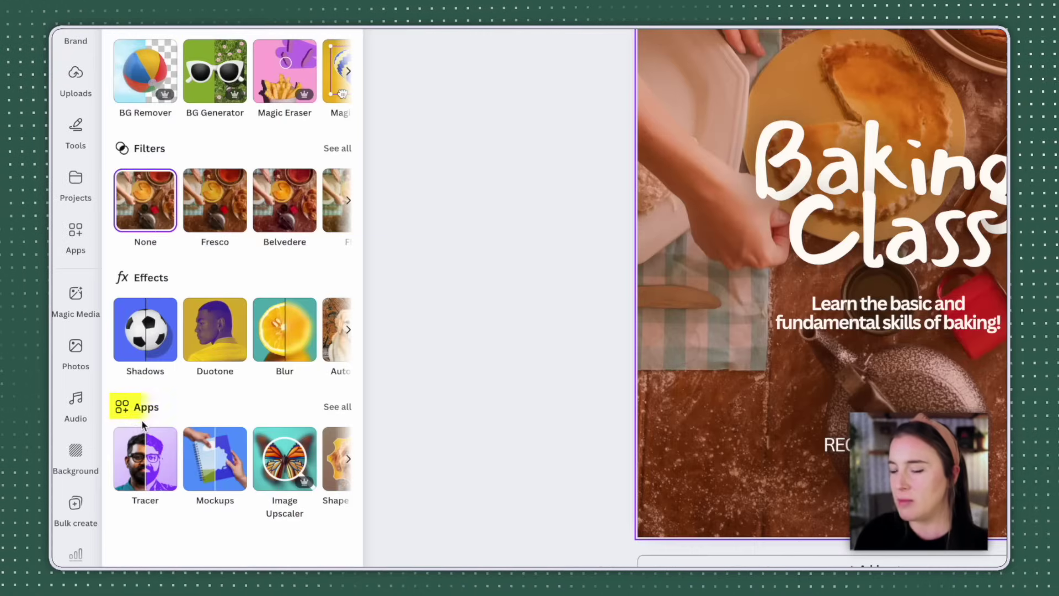
Open the Texture app for the background photo and browse its categories to the full Grit collection.
{"action": "left_click", "coordinate": [348, 458]}
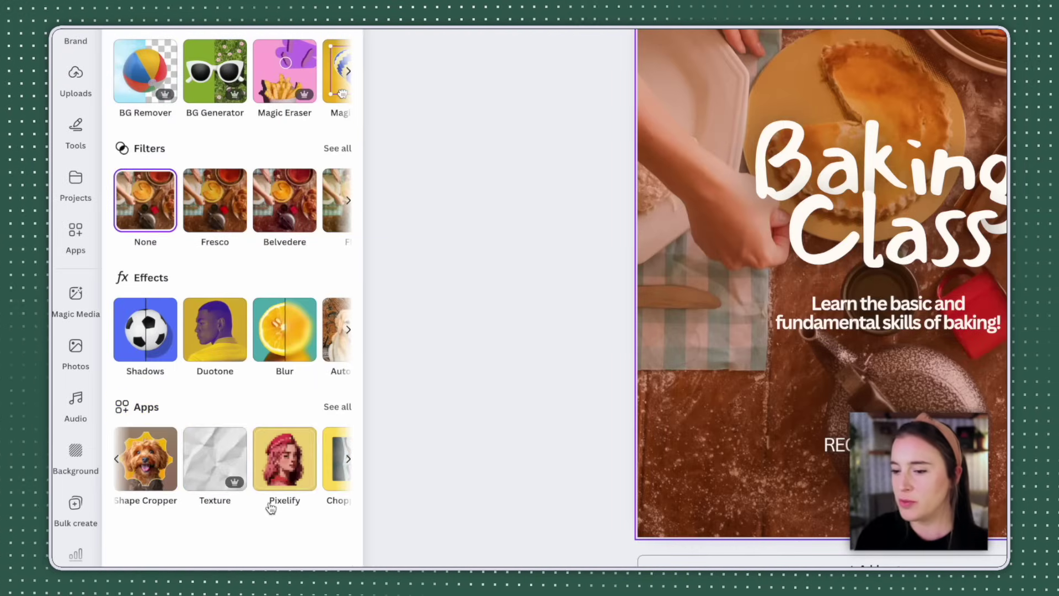
{"action": "left_click", "coordinate": [227, 474]}
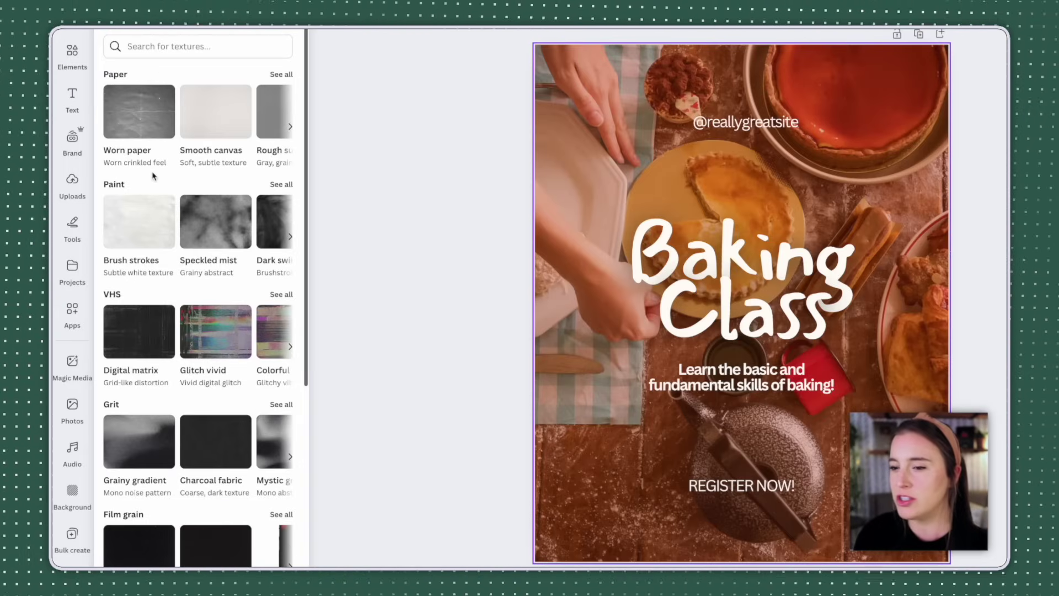
{"action": "scroll", "coordinate": [193, 196], "scroll_direction": "down", "scroll_amount": 3}
{"action": "scroll", "coordinate": [201, 202], "scroll_direction": "down", "scroll_amount": 5}
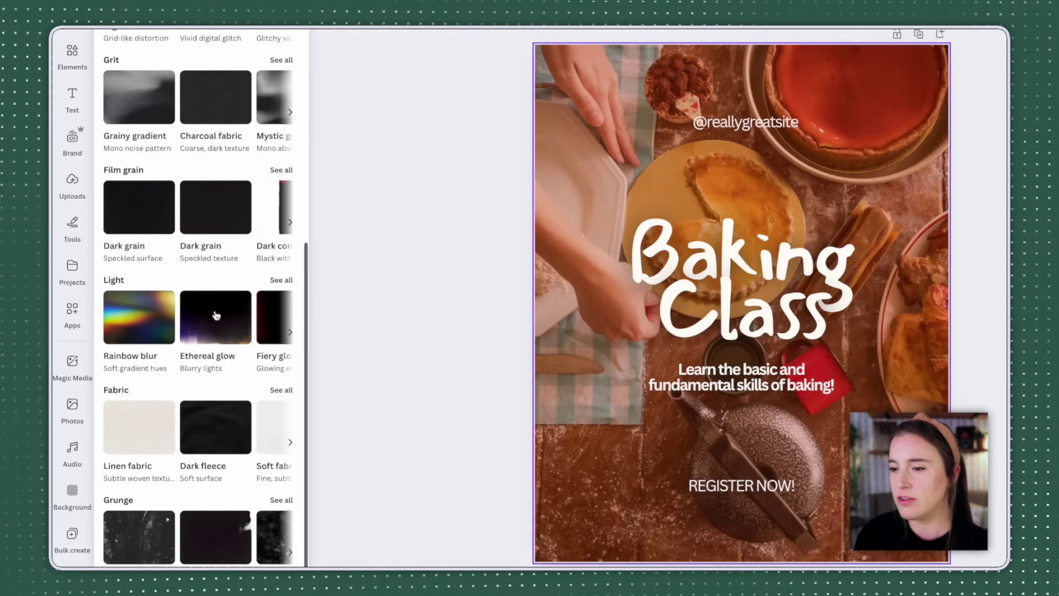
{"action": "scroll", "coordinate": [215, 310], "scroll_direction": "up", "scroll_amount": 4}
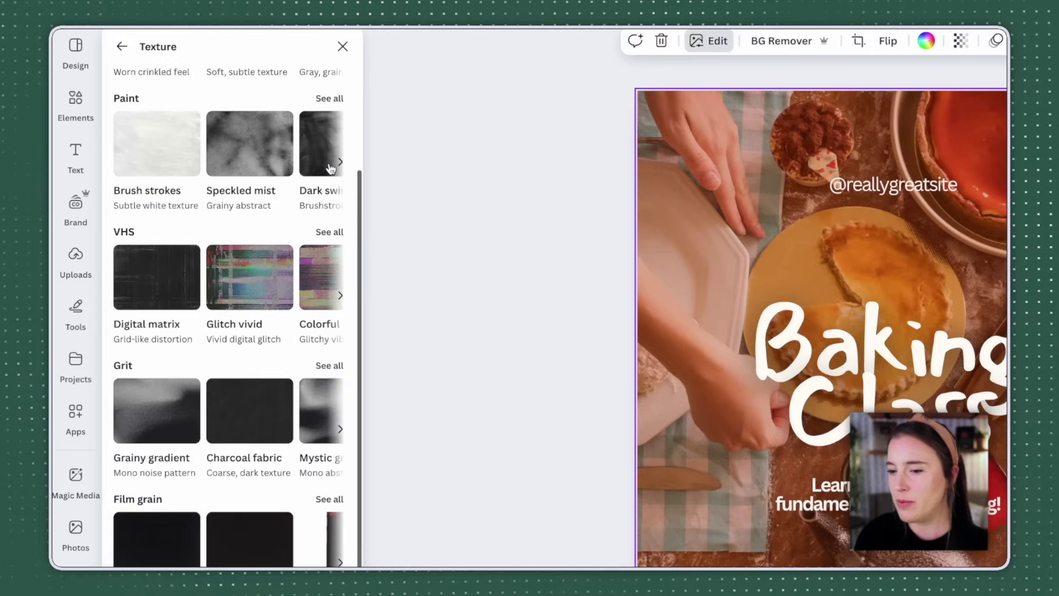
{"action": "scroll", "coordinate": [202, 182], "scroll_direction": "down", "scroll_amount": 4}
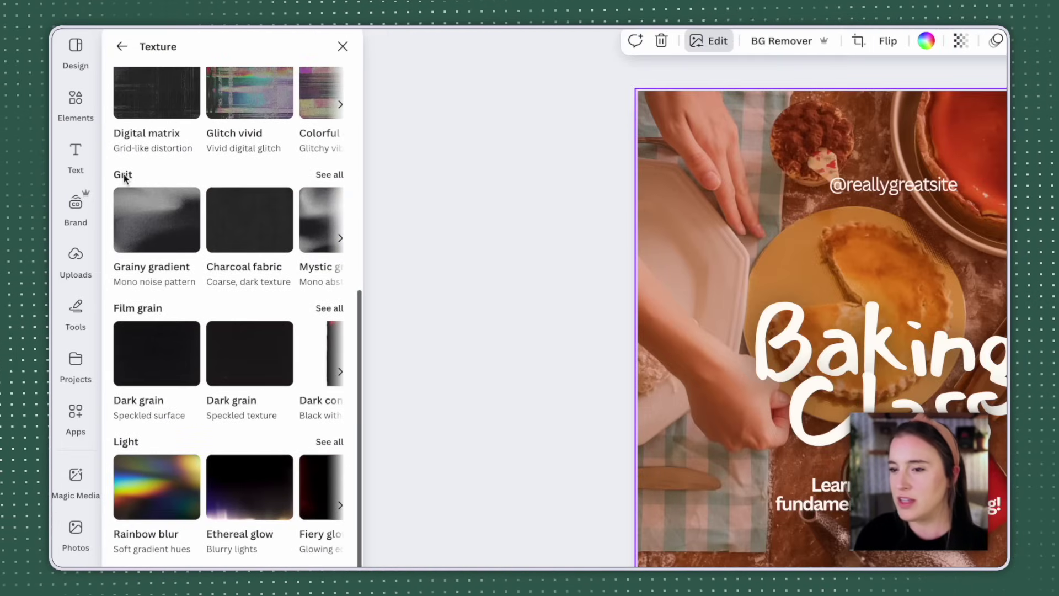
{"action": "left_click", "coordinate": [329, 175]}
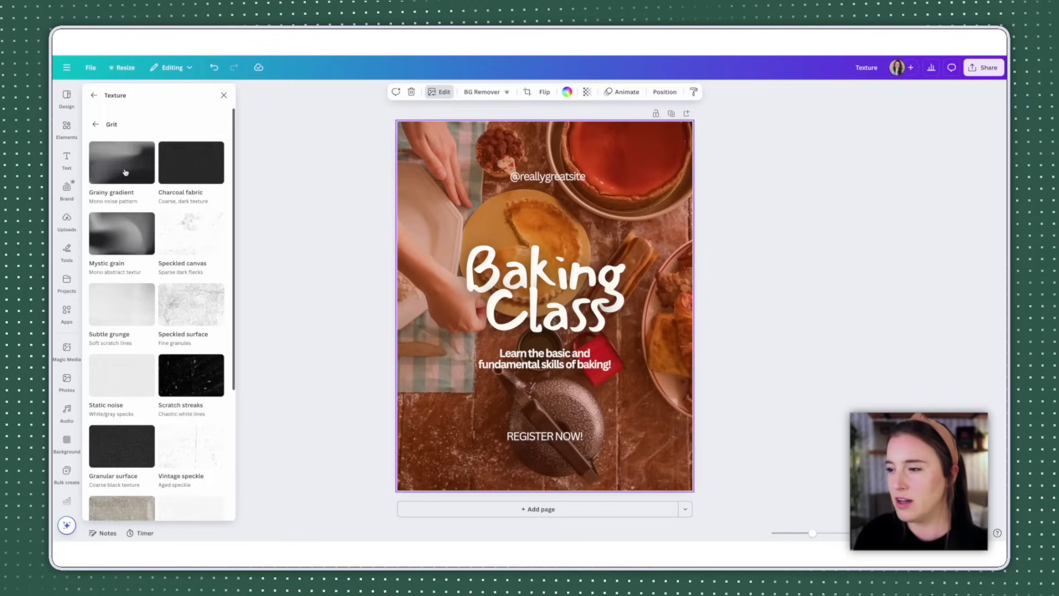
Apply Grainy gradient, cycle its blend modes, try scale 2.3 and rotation, and lower opacity to about 0.5.
{"action": "left_click", "coordinate": [125, 172]}
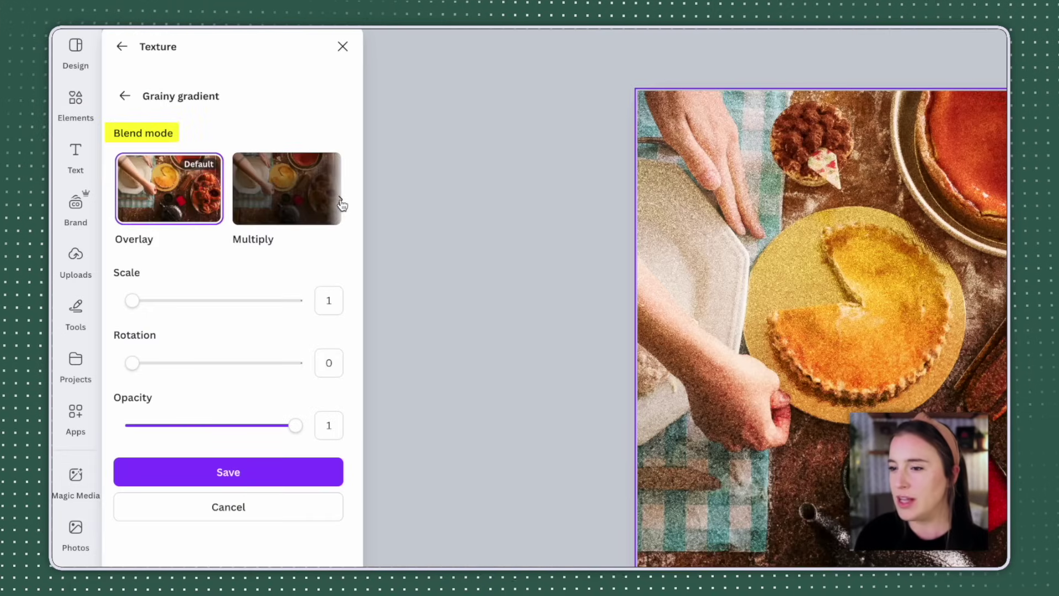
{"action": "left_click", "coordinate": [223, 185]}
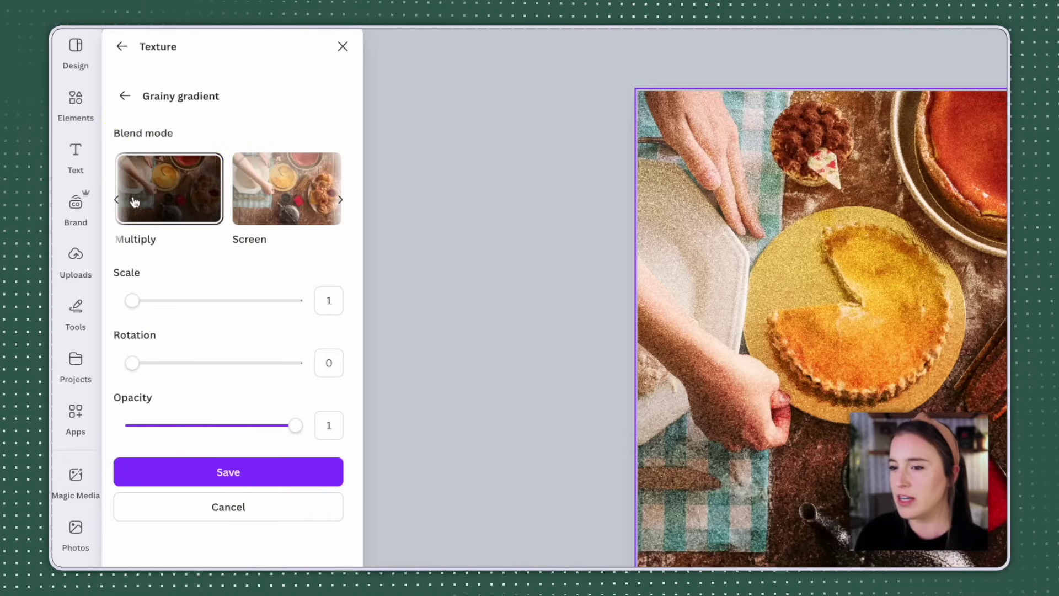
{"action": "left_click", "coordinate": [117, 199]}
{"action": "mouse_move", "coordinate": [132, 300]}
{"action": "left_mouse_down"}
{"action": "mouse_move", "coordinate": [186, 303]}
{"action": "mouse_move", "coordinate": [131, 301]}
{"action": "left_mouse_up"}
{"action": "mouse_move", "coordinate": [132, 362]}
{"action": "left_mouse_down"}
{"action": "mouse_move", "coordinate": [161, 362]}
{"action": "mouse_move", "coordinate": [132, 362]}
{"action": "left_mouse_up"}
{"action": "left_click_drag", "start_coordinate": [296, 426], "coordinate": [318, 424]}
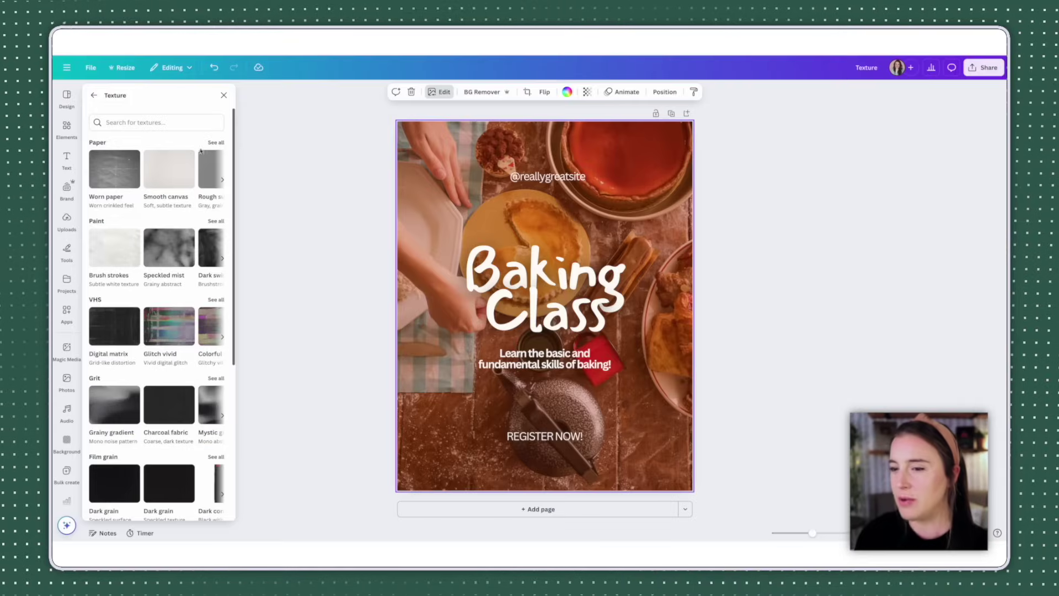
From the Paper textures, apply Worn paper, then Subtle linen, and return to the texture categories.
{"action": "left_click", "coordinate": [217, 143]}
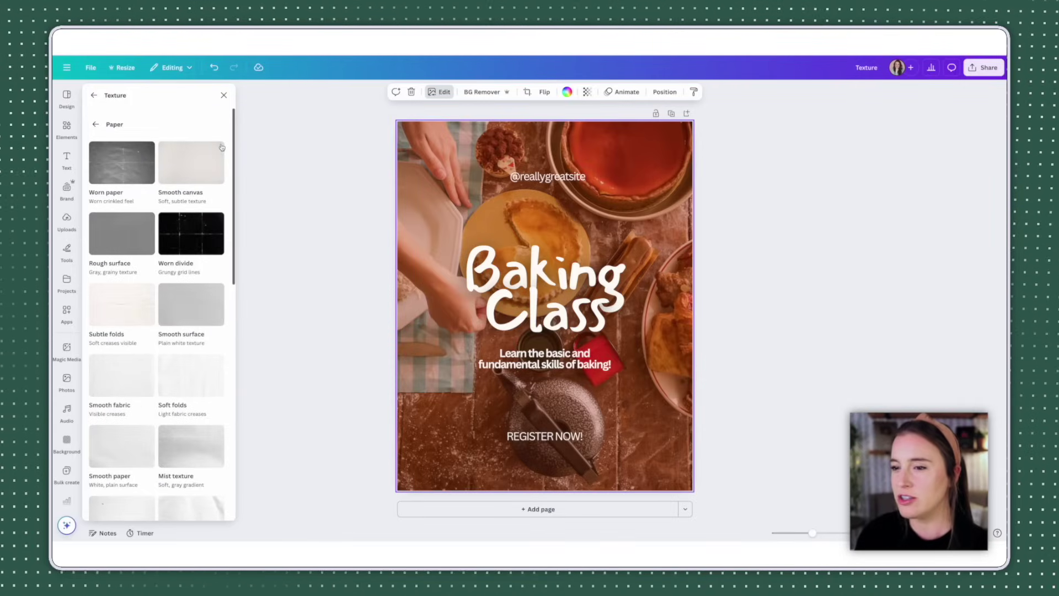
{"action": "left_click", "coordinate": [124, 168]}
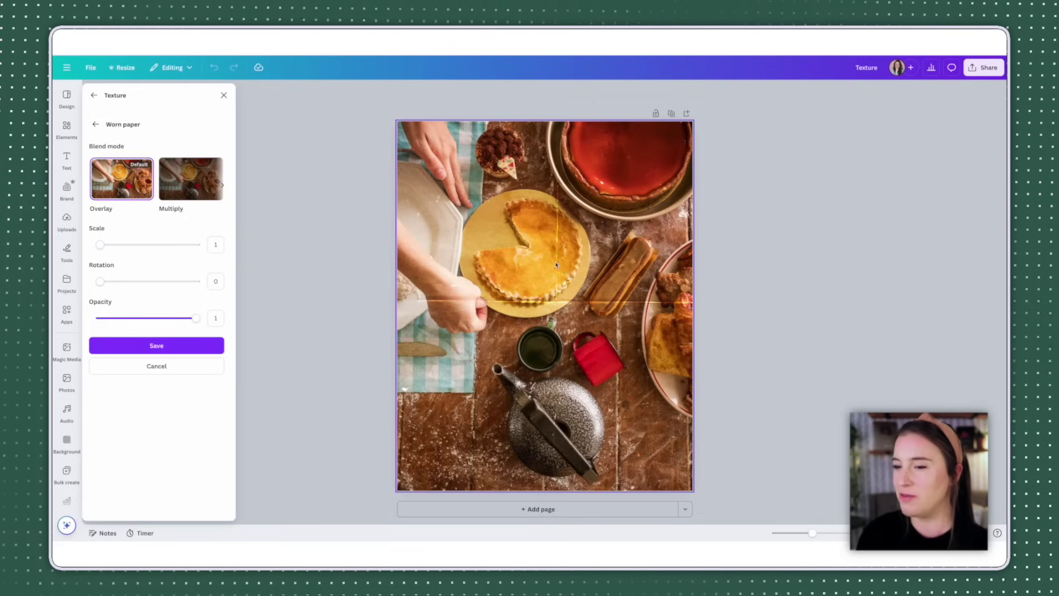
{"action": "left_click", "coordinate": [157, 345]}
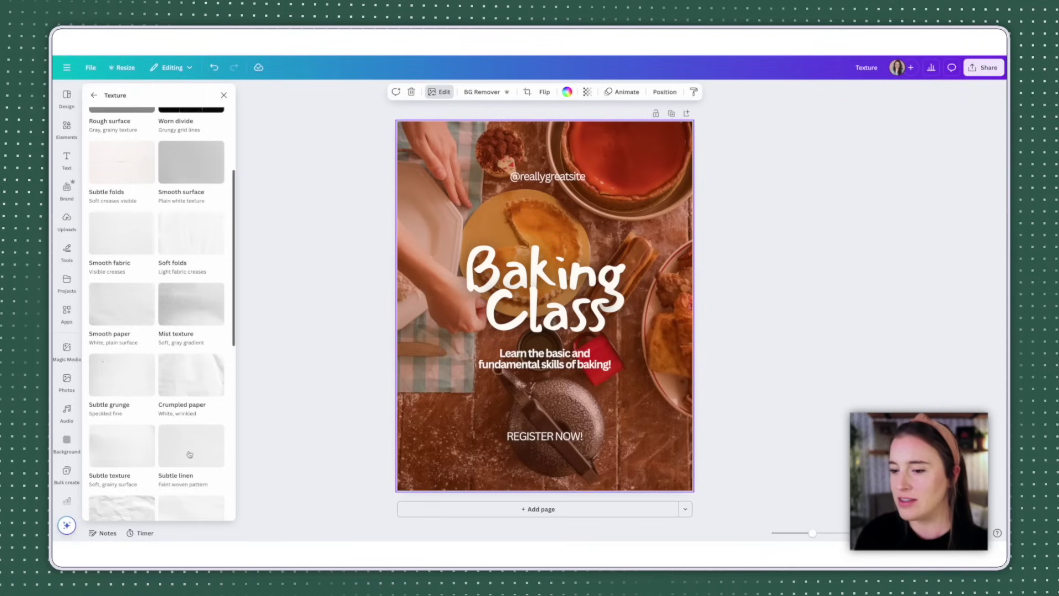
{"action": "left_click", "coordinate": [185, 456]}
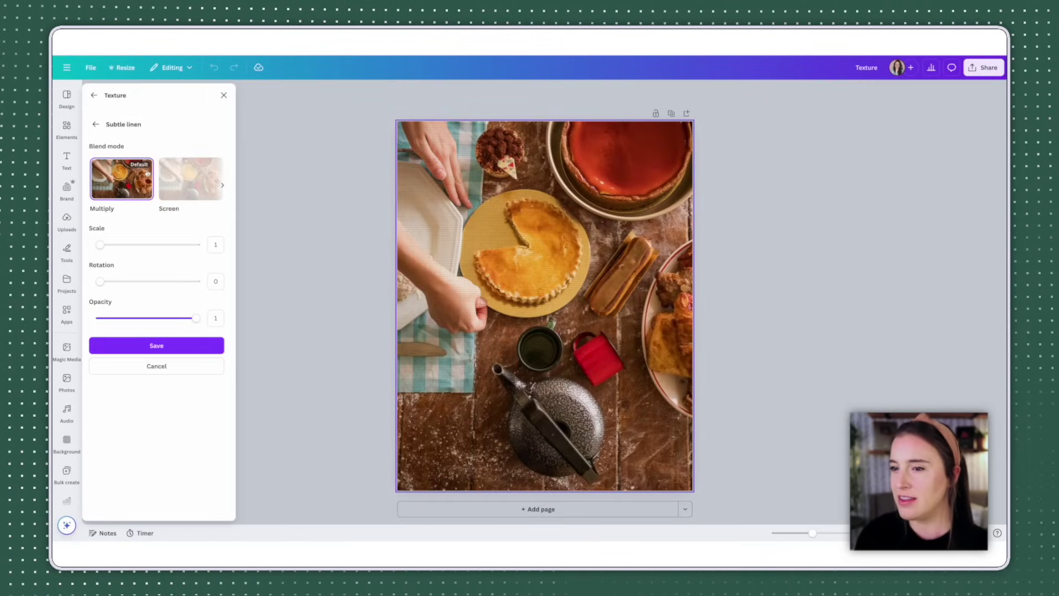
{"action": "left_click", "coordinate": [96, 124]}
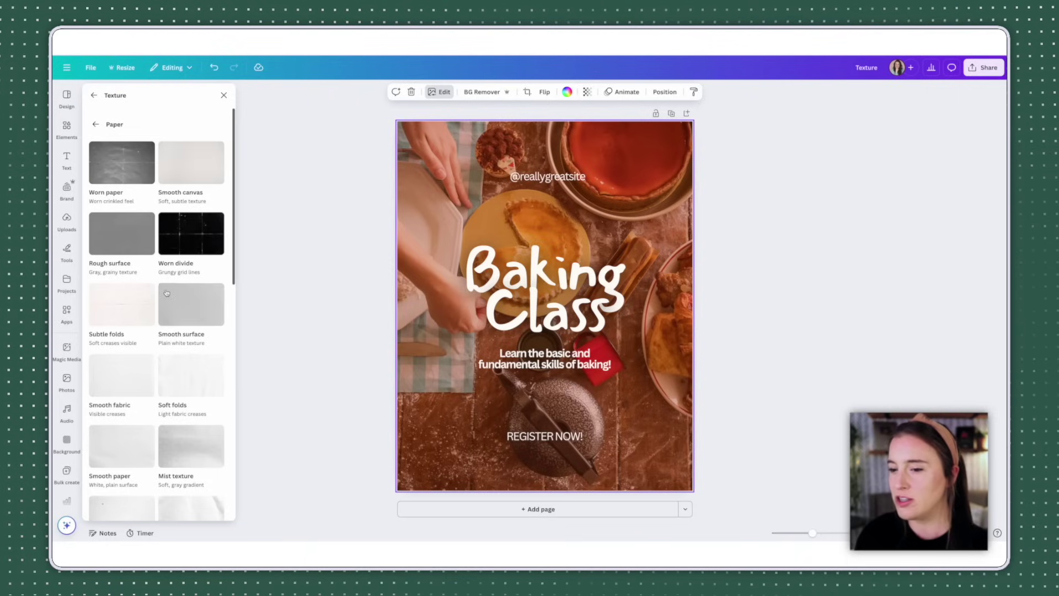
{"action": "scroll", "coordinate": [169, 292], "scroll_direction": "down", "scroll_amount": 2}
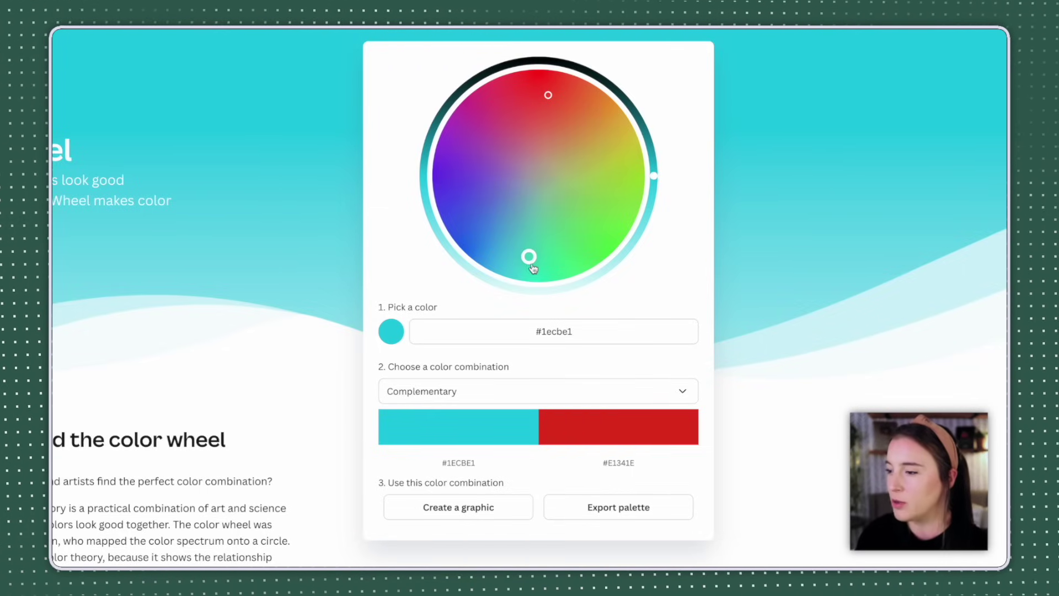
Show the colour combination types on the Color Wheel for base colour #1ecbe1.
{"action": "left_click", "coordinate": [505, 400]}
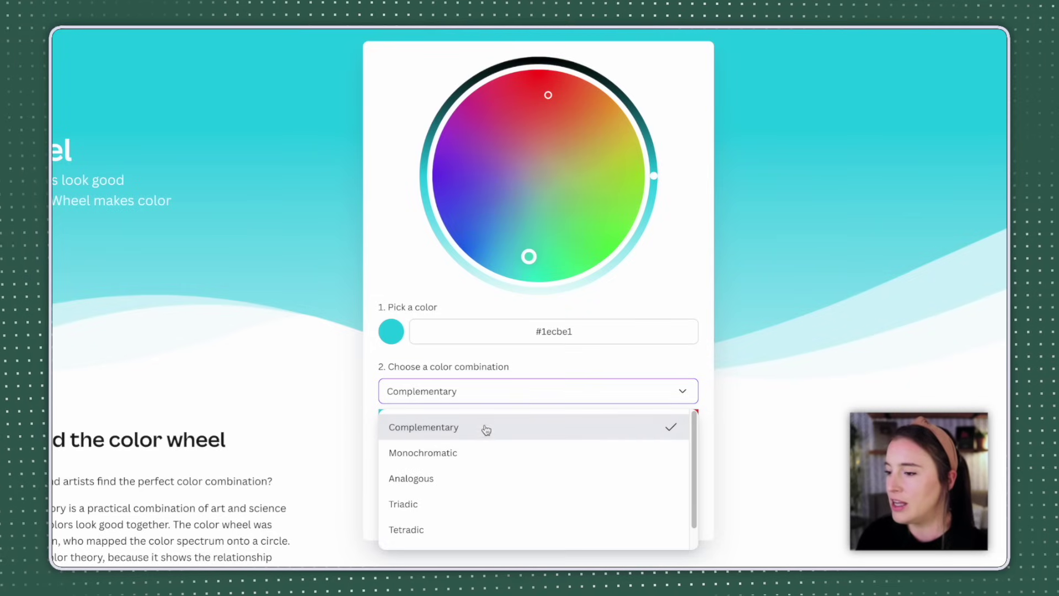
Preview the Analogous colour combination, then the Triadic one.
{"action": "left_click", "coordinate": [399, 483]}
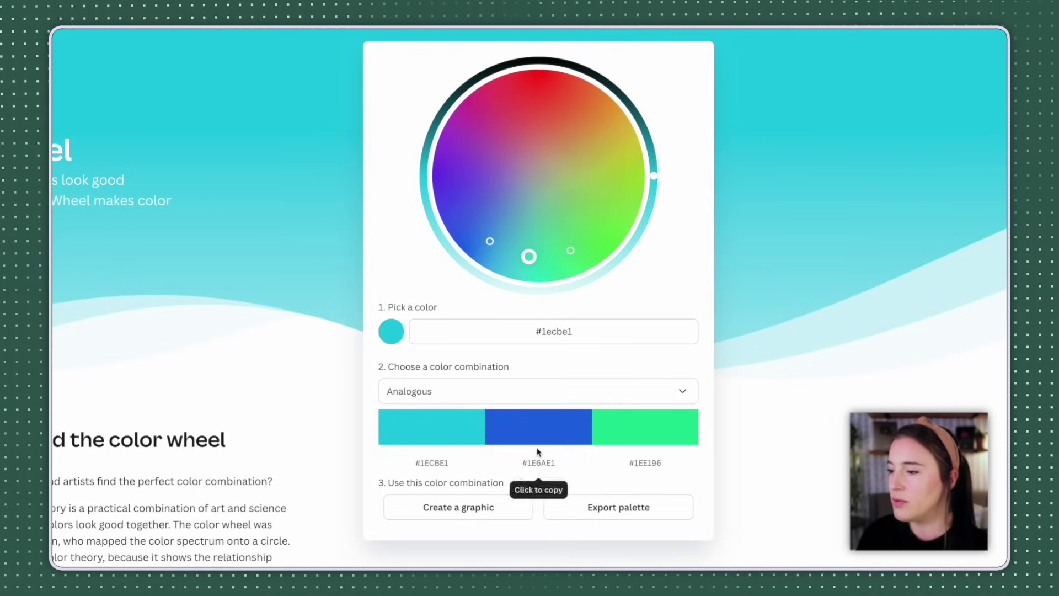
{"action": "left_click", "coordinate": [464, 398]}
{"action": "left_click", "coordinate": [406, 506]}
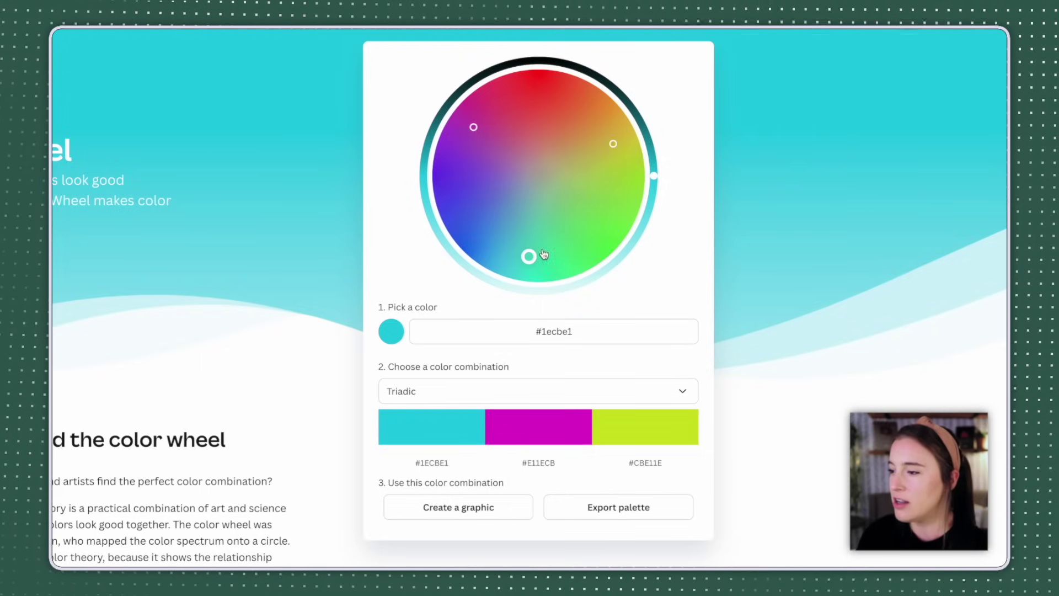
Return to Analogous, move the base colour to green #35CA95, and find templates using that palette.
{"action": "left_click", "coordinate": [488, 402]}
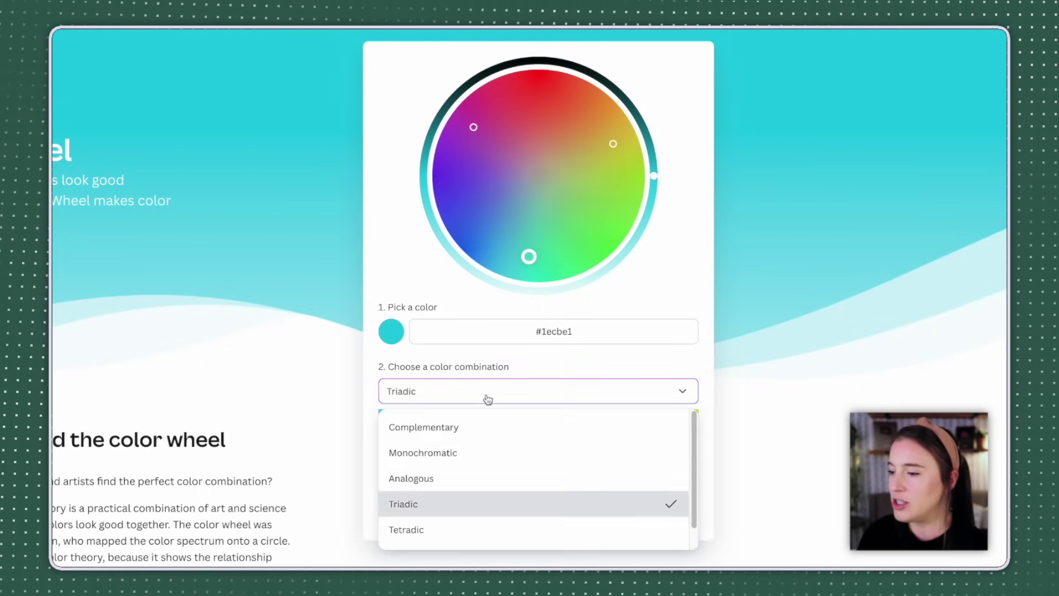
{"action": "left_click", "coordinate": [452, 483]}
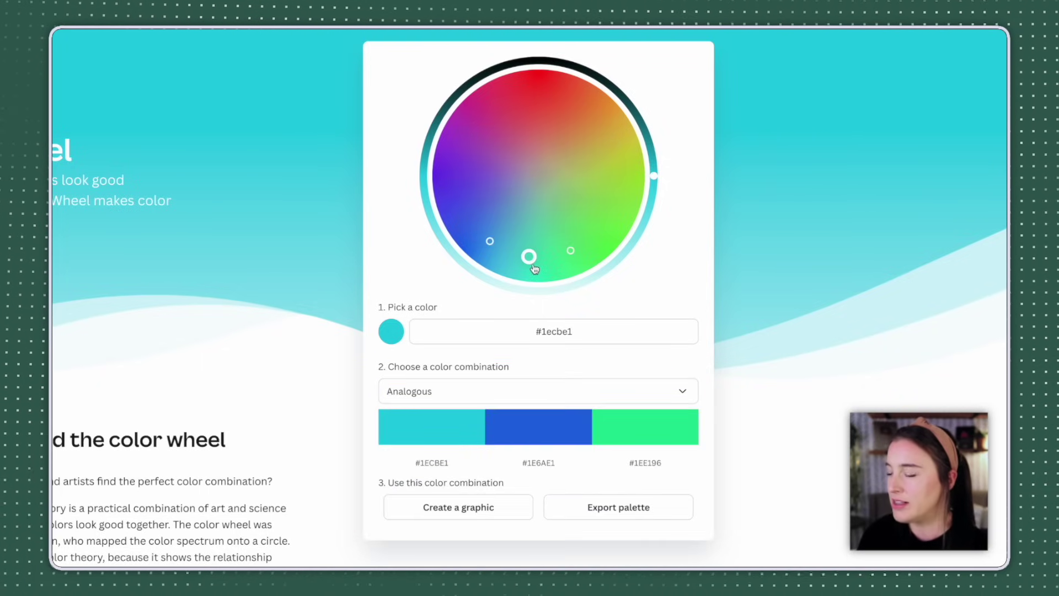
{"action": "mouse_move", "coordinate": [528, 257]}
{"action": "left_mouse_down"}
{"action": "mouse_move", "coordinate": [501, 243]}
{"action": "mouse_move", "coordinate": [482, 213]}
{"action": "mouse_move", "coordinate": [485, 178]}
{"action": "mouse_move", "coordinate": [521, 176]}
{"action": "mouse_move", "coordinate": [472, 180]}
{"action": "mouse_move", "coordinate": [480, 206]}
{"action": "mouse_move", "coordinate": [524, 234]}
{"action": "mouse_move", "coordinate": [591, 229]}
{"action": "mouse_move", "coordinate": [603, 208]}
{"action": "mouse_move", "coordinate": [561, 234]}
{"action": "left_mouse_up"}
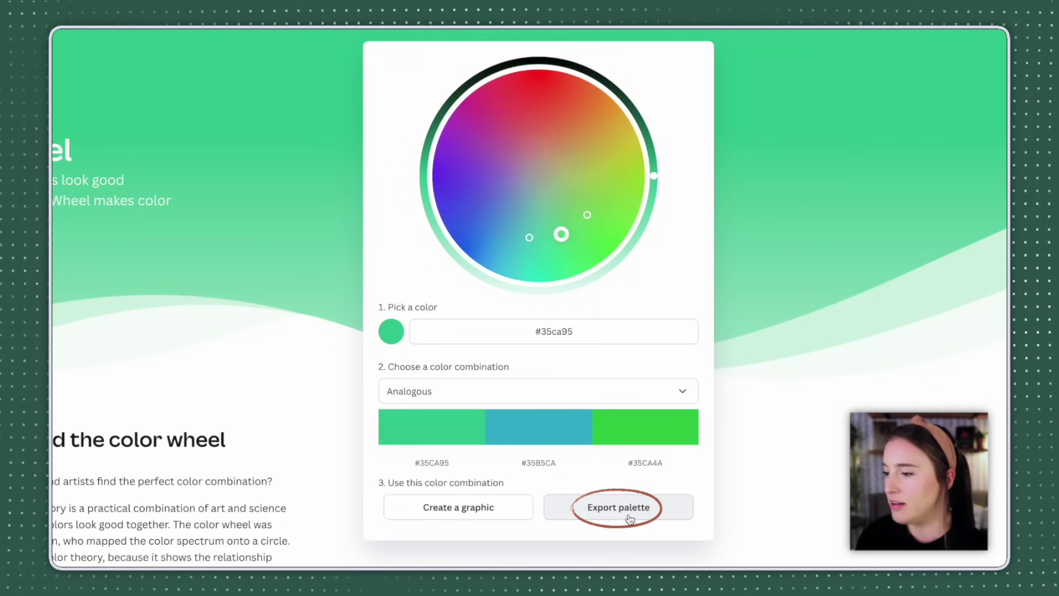
{"action": "left_click", "coordinate": [459, 508]}
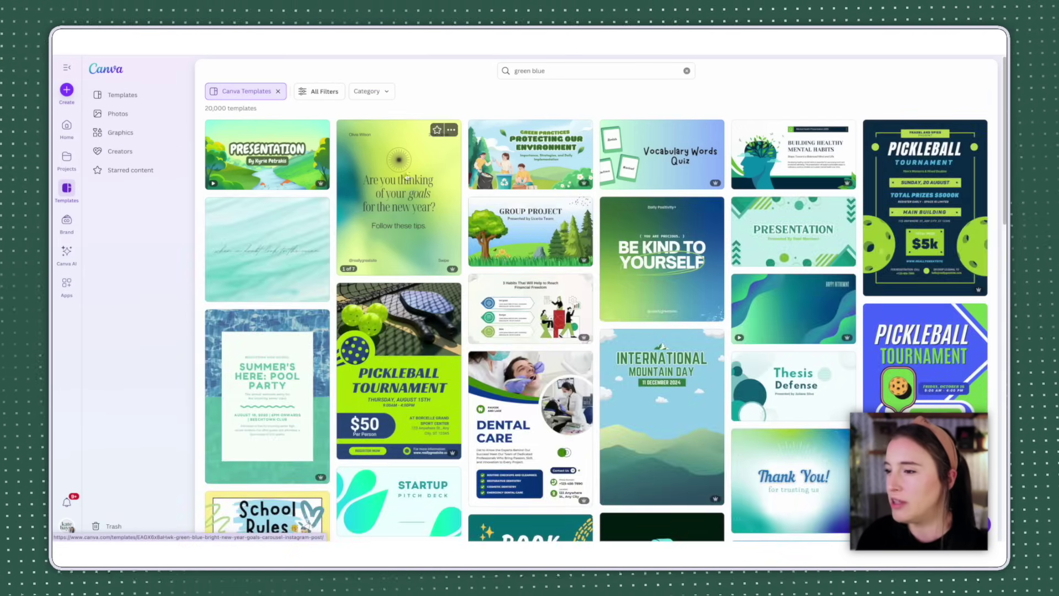
Browse the 'green blue' template results and bring up the full template filters.
{"action": "scroll", "coordinate": [633, 303], "scroll_direction": "down", "scroll_amount": 7}
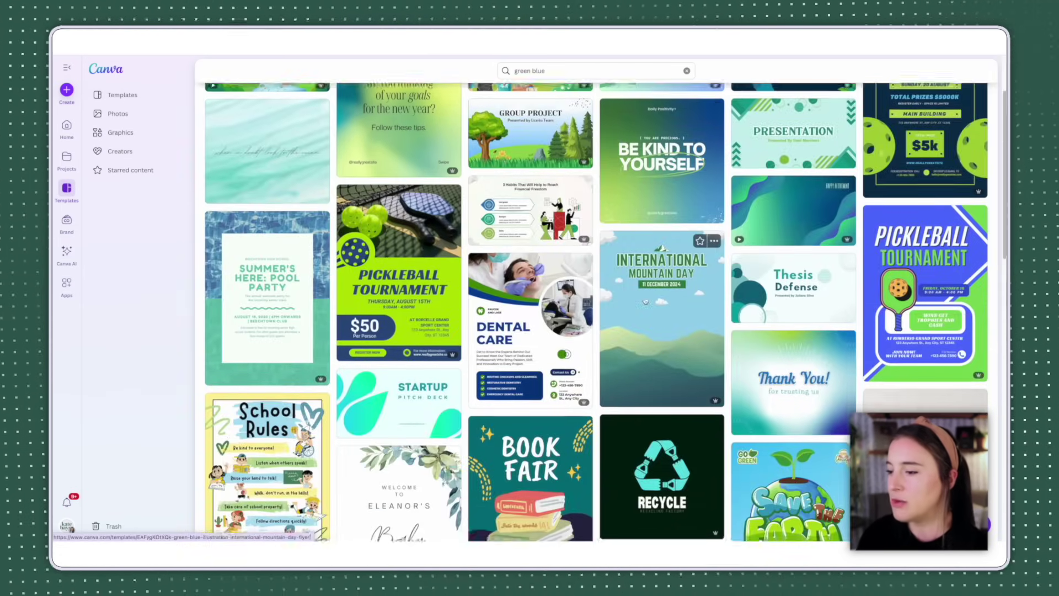
{"action": "scroll", "coordinate": [646, 301], "scroll_direction": "up", "scroll_amount": 7}
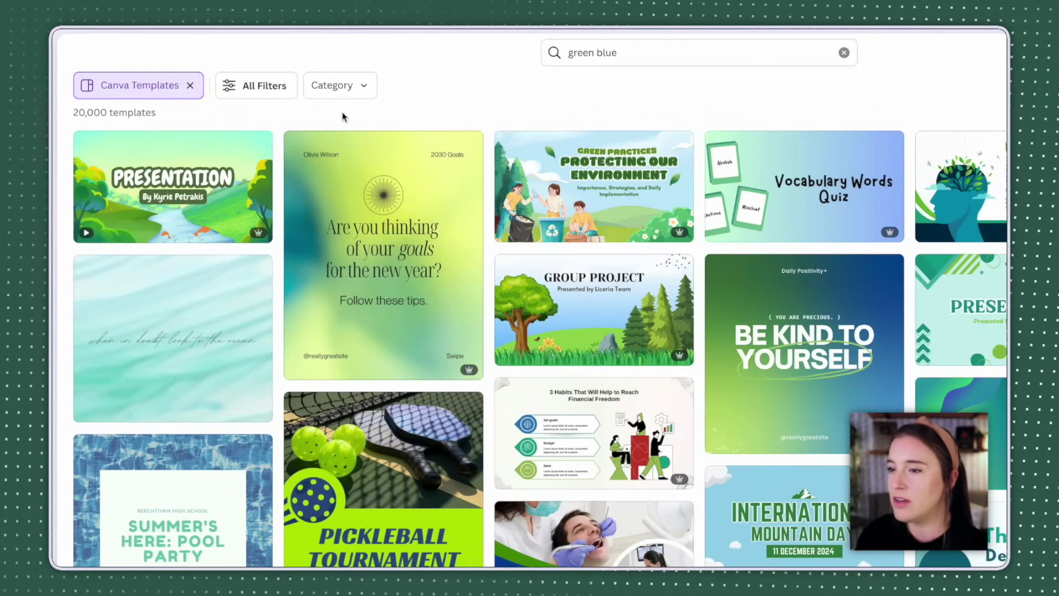
{"action": "left_click", "coordinate": [243, 87]}
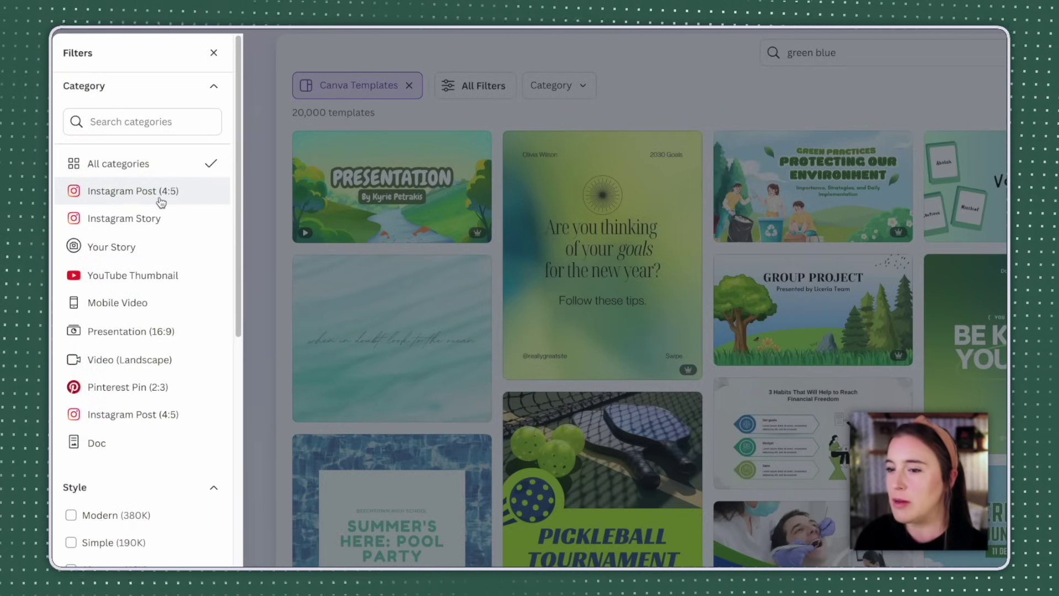
Filter the 'green blue' templates to the Instagram Story category, plus Playful style and Animation.
{"action": "left_click", "coordinate": [177, 226]}
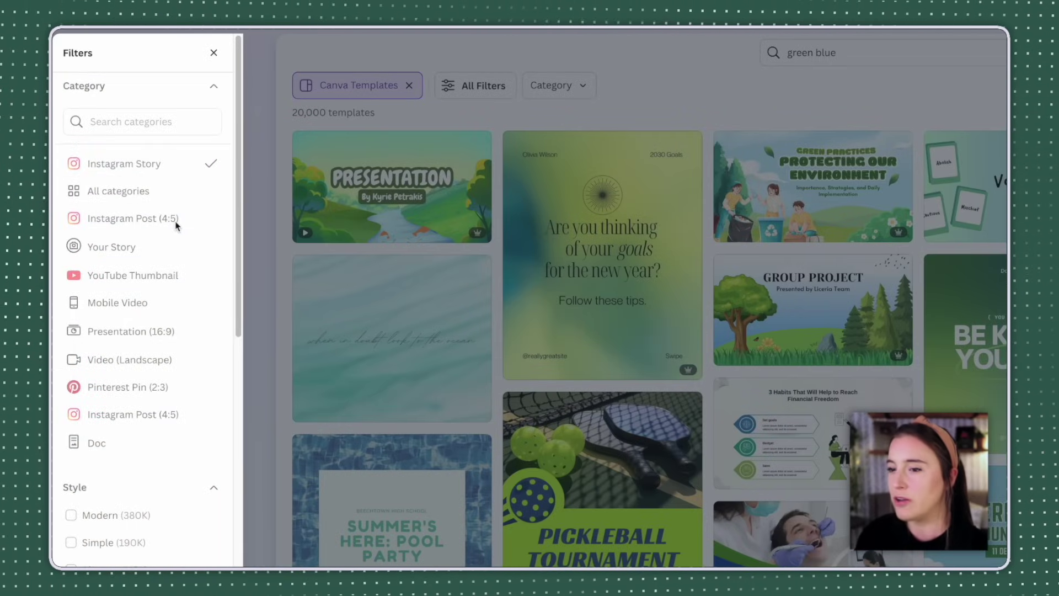
{"action": "scroll", "coordinate": [164, 505], "scroll_direction": "down", "scroll_amount": 3}
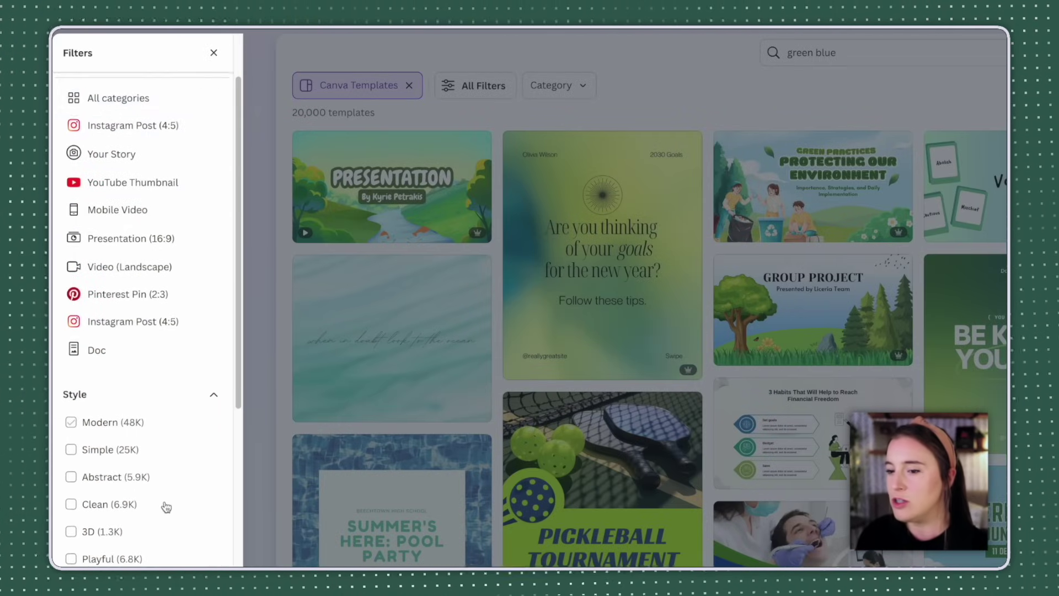
{"action": "scroll", "coordinate": [175, 504], "scroll_direction": "down", "scroll_amount": 1}
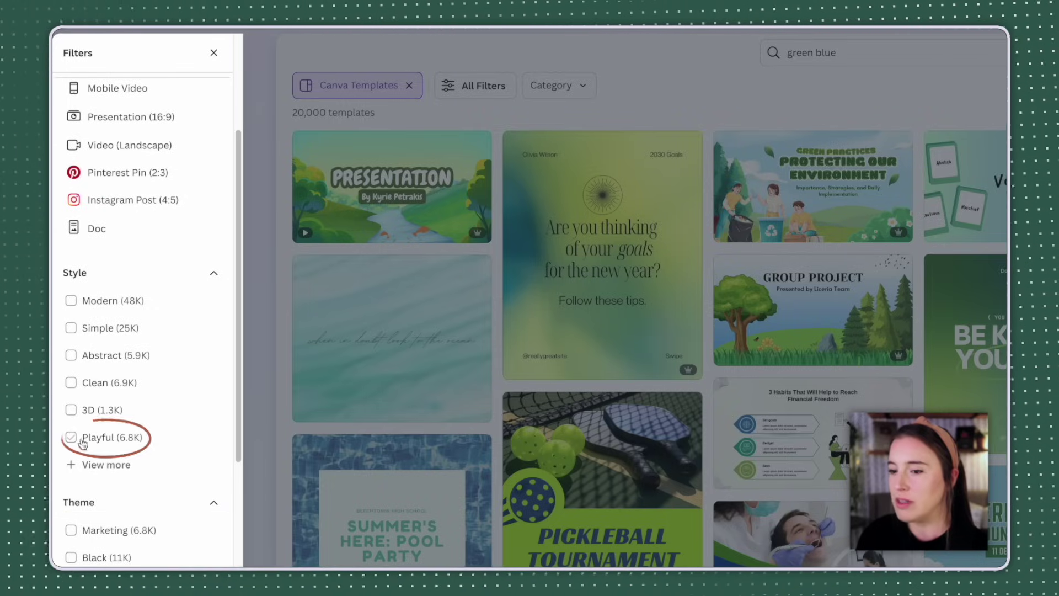
{"action": "left_click", "coordinate": [127, 438]}
{"action": "scroll", "coordinate": [213, 453], "scroll_direction": "down", "scroll_amount": 6}
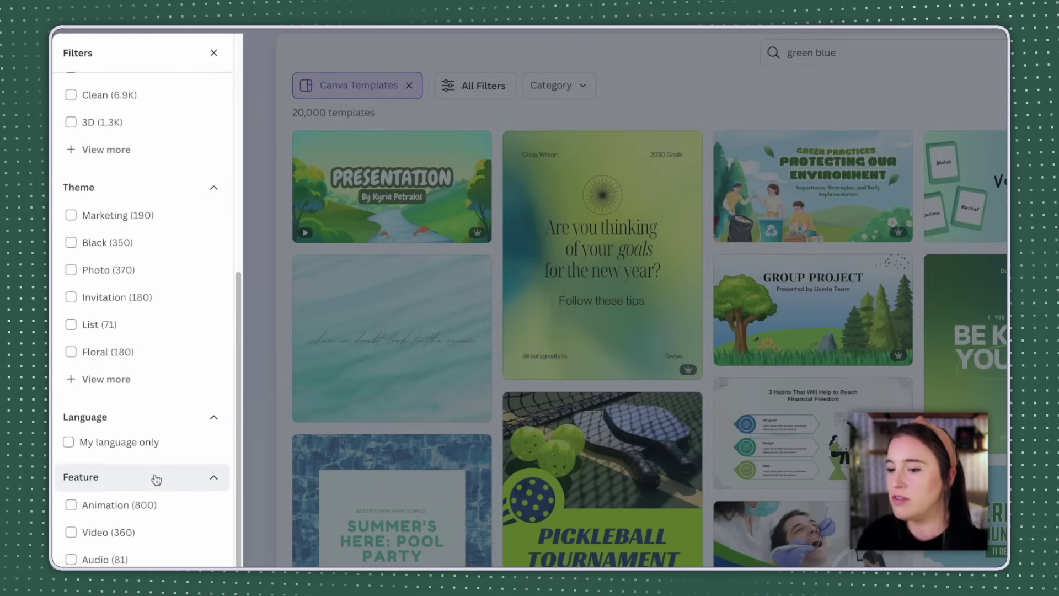
{"action": "left_click", "coordinate": [148, 505]}
{"action": "scroll", "coordinate": [153, 487], "scroll_direction": "down", "scroll_amount": 2}
{"action": "scroll", "coordinate": [160, 496], "scroll_direction": "down", "scroll_amount": 5}
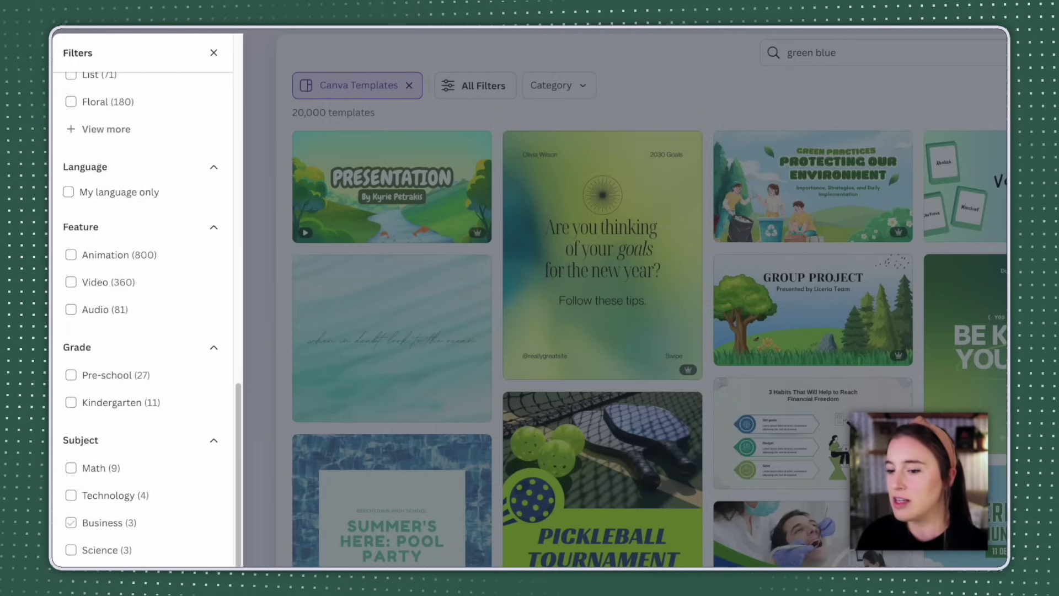
{"action": "scroll", "coordinate": [162, 545], "scroll_direction": "up", "scroll_amount": 11}
{"action": "scroll", "coordinate": [160, 544], "scroll_direction": "up", "scroll_amount": 1}
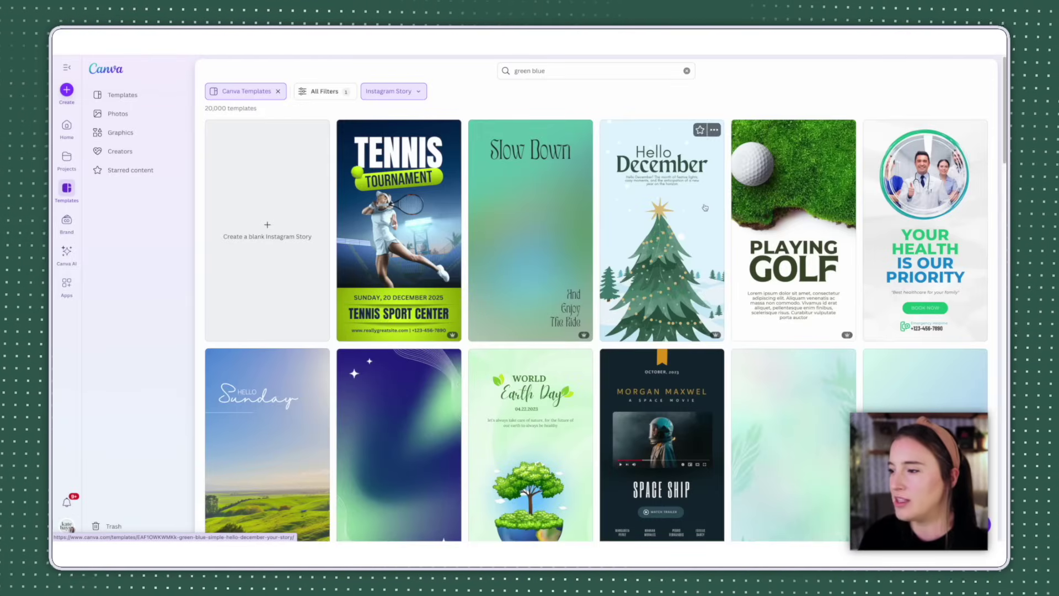
{"action": "scroll", "coordinate": [868, 225], "scroll_direction": "down", "scroll_amount": 3}
{"action": "scroll", "coordinate": [868, 225], "scroll_direction": "down", "scroll_amount": 4}
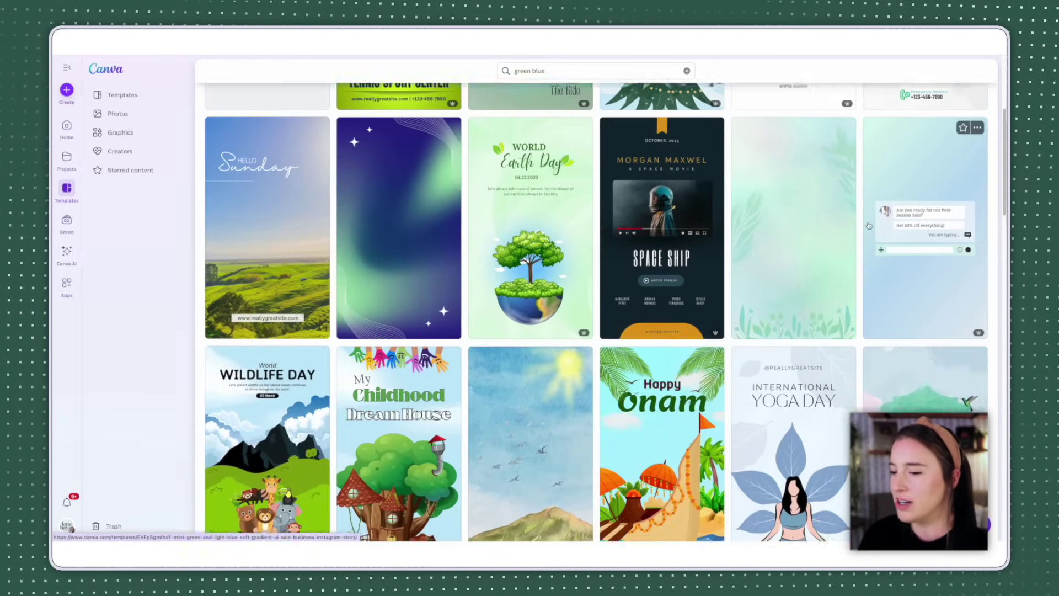